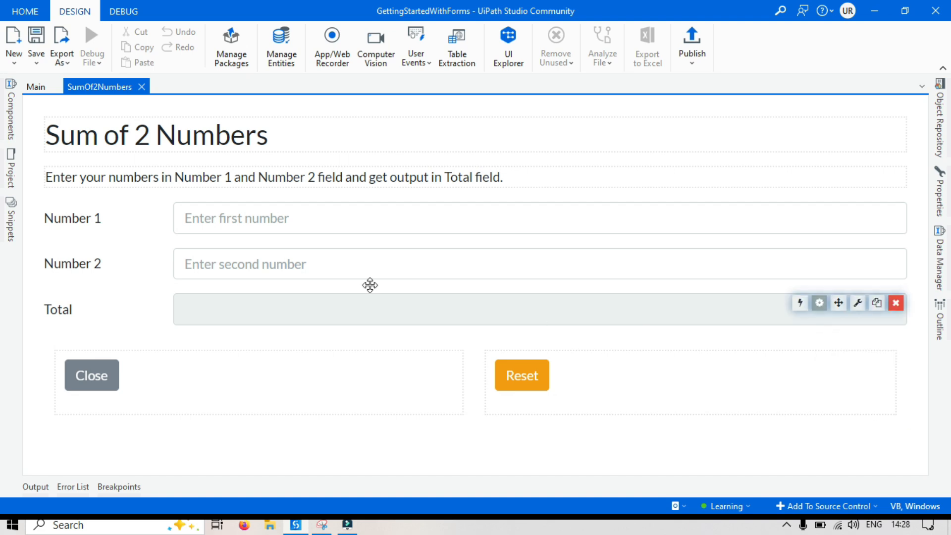
Launch the Main workflow file to display the finished SumOf2Numbers form.
{"action": "left_click", "coordinate": [36, 86]}
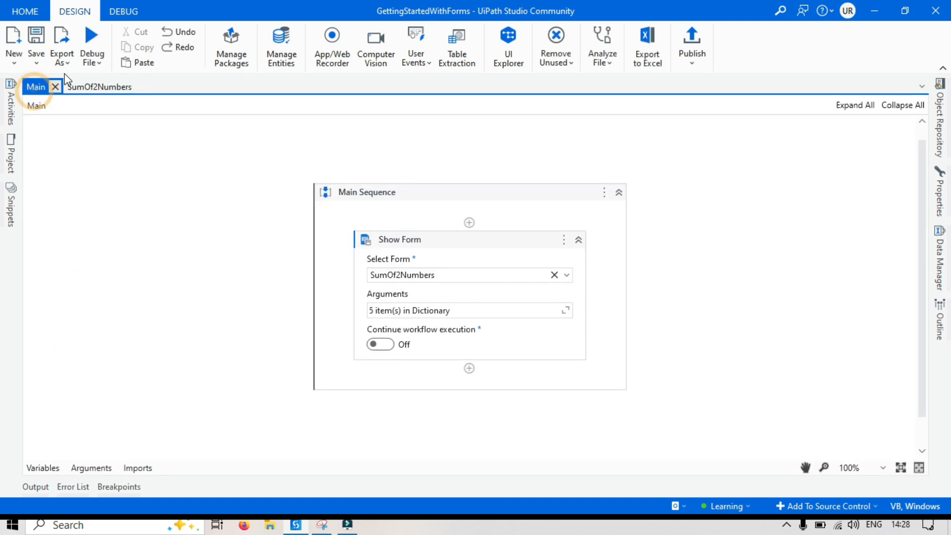
{"action": "left_click", "coordinate": [93, 62]}
{"action": "left_click", "coordinate": [105, 89]}
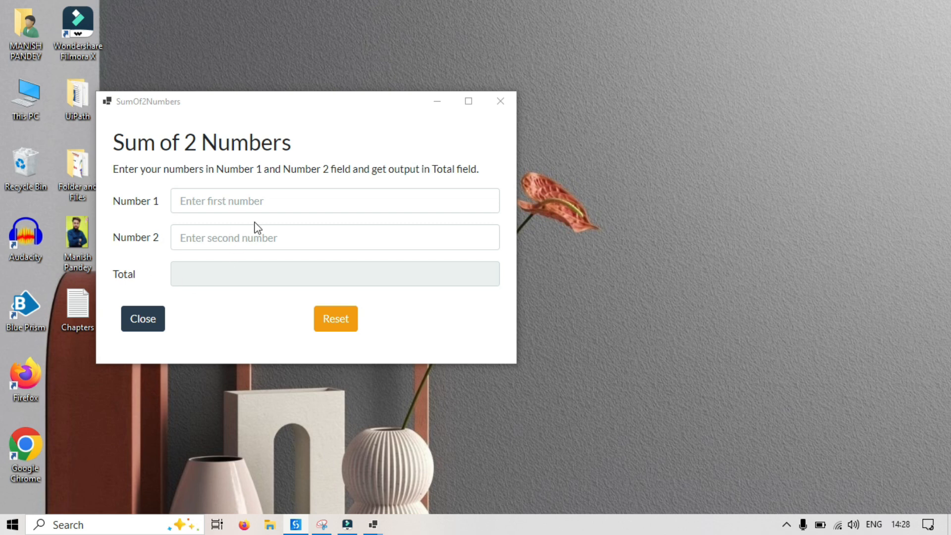
Test the running form with 10 as Number 1 and 15 as Number 2, check the Total field, and close the form.
{"action": "left_click", "coordinate": [272, 194]}
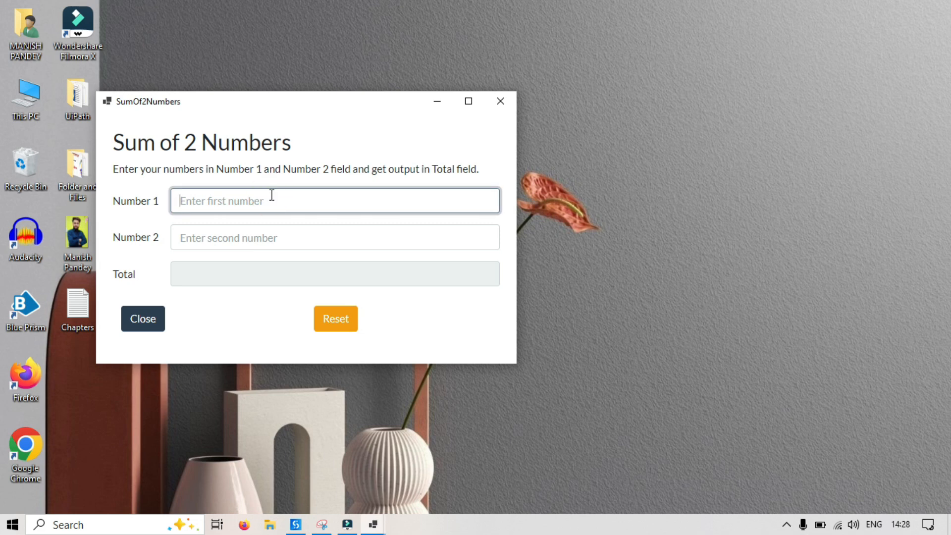
{"action": "type", "text": "10"}
{"action": "left_click", "coordinate": [227, 234]}
{"action": "type", "text": "1"}
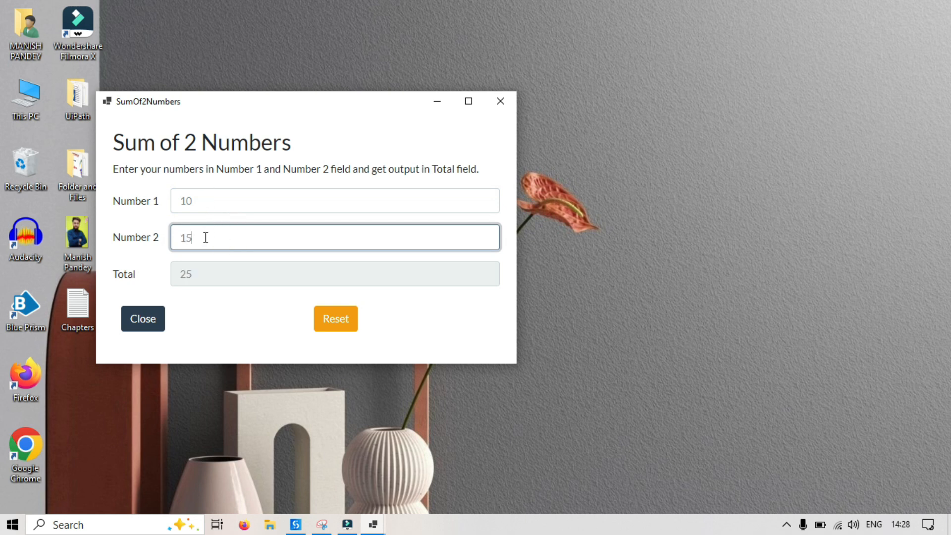
{"action": "left_click", "coordinate": [205, 240]}
{"action": "left_click", "coordinate": [198, 273]}
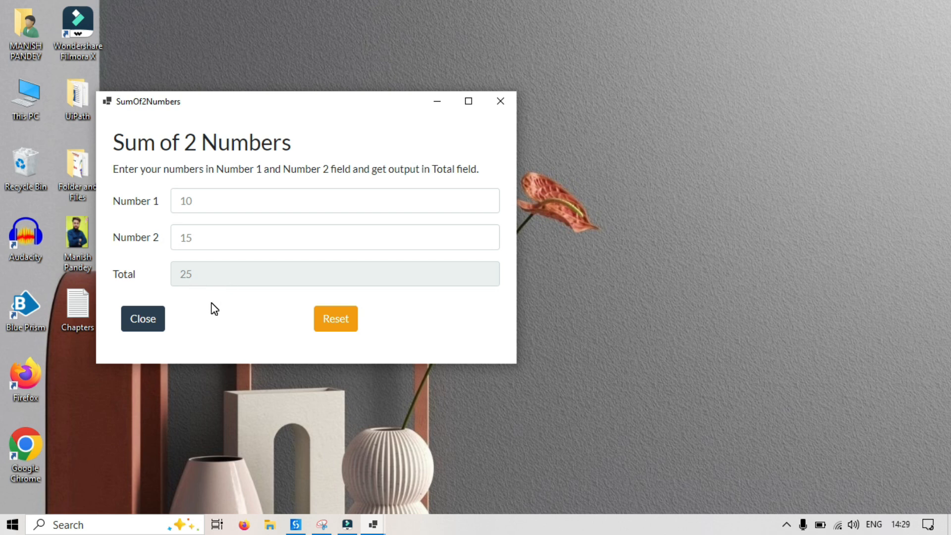
{"action": "left_click", "coordinate": [504, 103]}
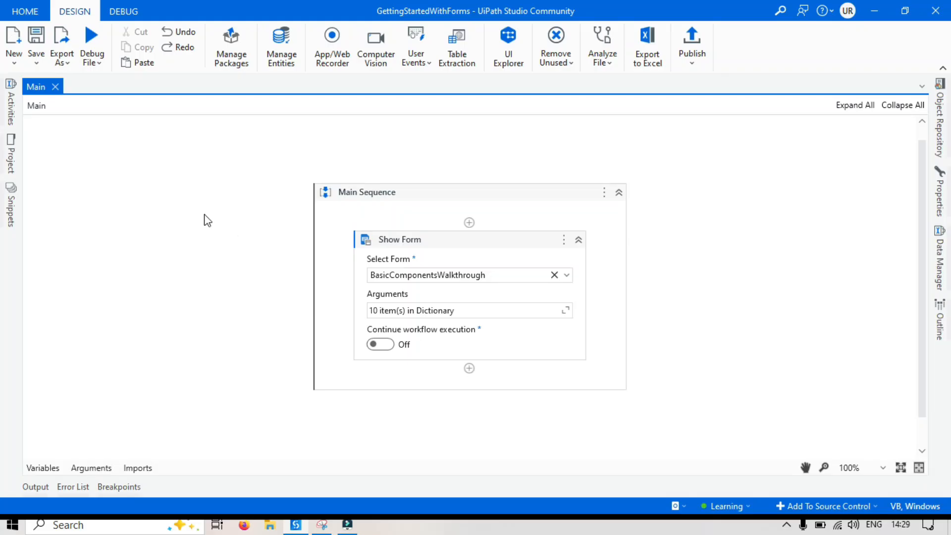
Create a new form named SumOf2Numbers in the project.
{"action": "left_click", "coordinate": [15, 63]}
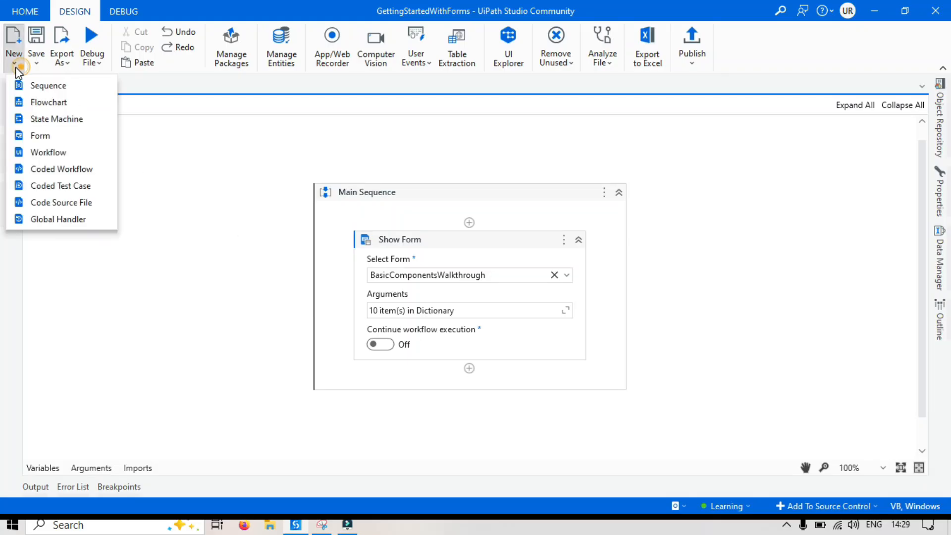
{"action": "left_click", "coordinate": [66, 138]}
{"action": "type", "text": "SumOf2Numbers"}
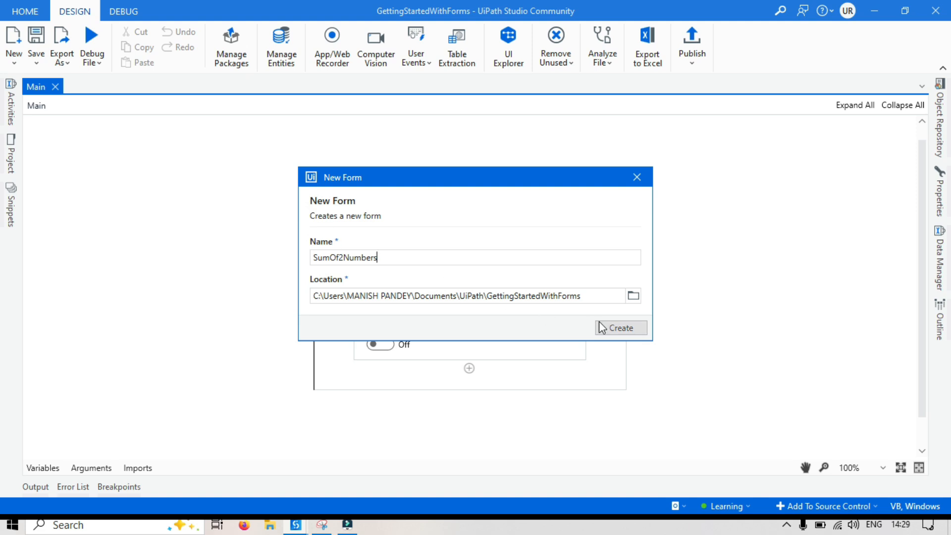
{"action": "left_click", "coordinate": [620, 330]}
Keep the component list docked and add a Header - Medium label reading "Sum of 2 Numbers" to the form.
{"action": "left_click", "coordinate": [20, 126]}
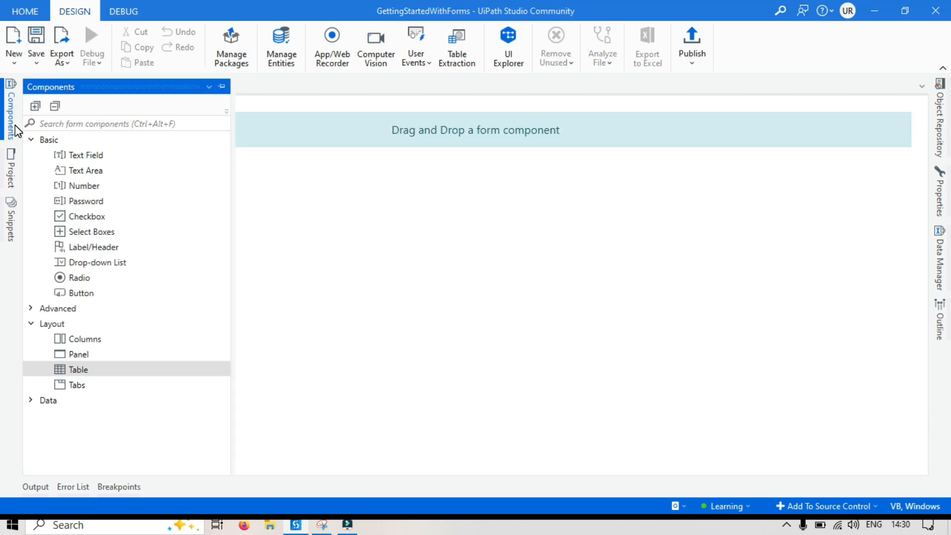
{"action": "left_click_drag", "start_coordinate": [85, 247], "coordinate": [420, 136]}
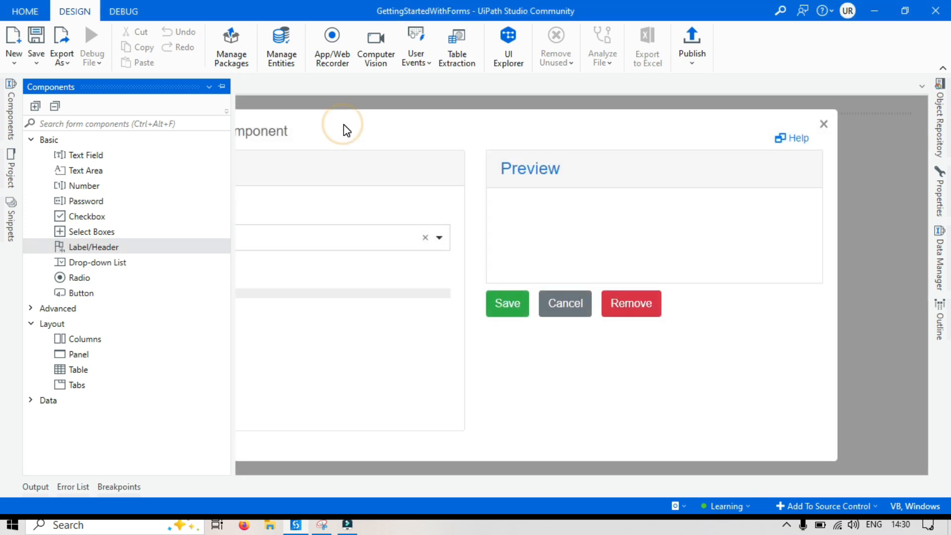
{"action": "left_click", "coordinate": [222, 86]}
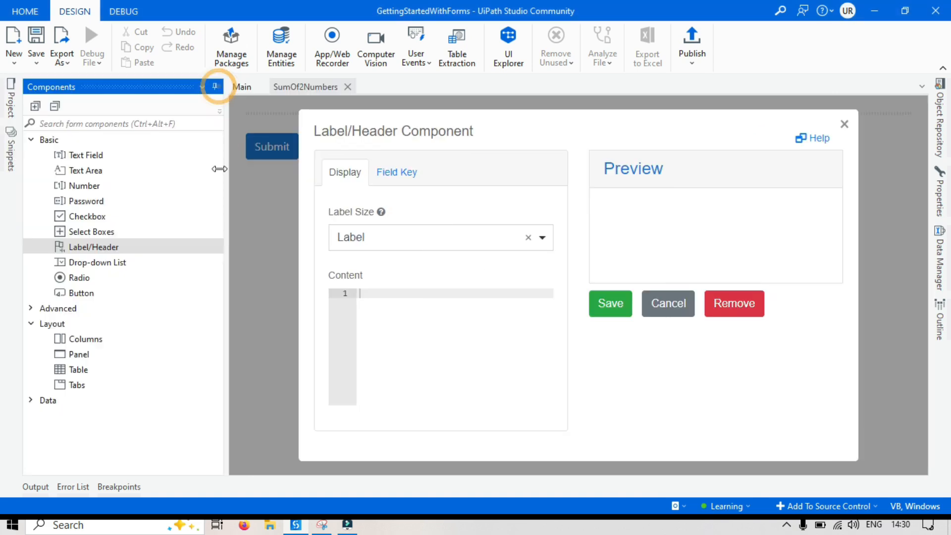
{"action": "left_click", "coordinate": [371, 240]}
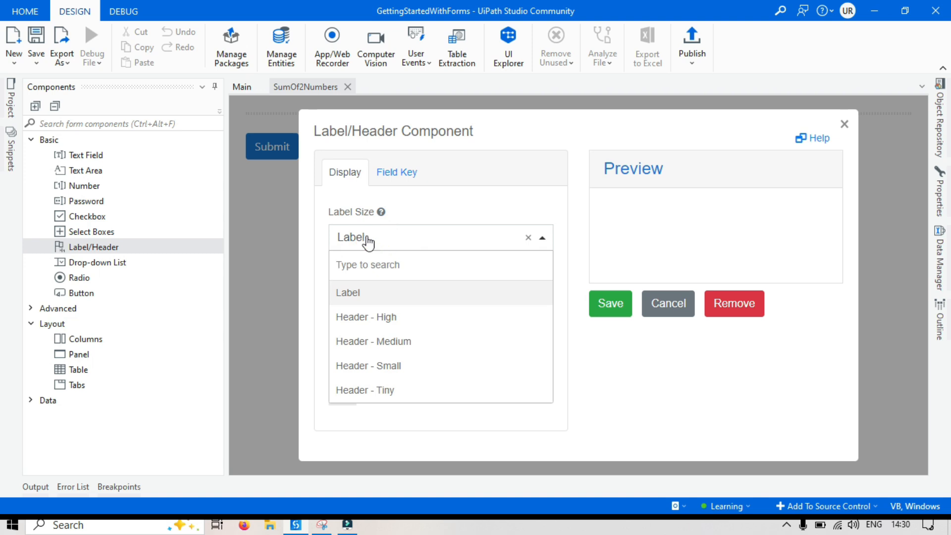
{"action": "left_click", "coordinate": [406, 349]}
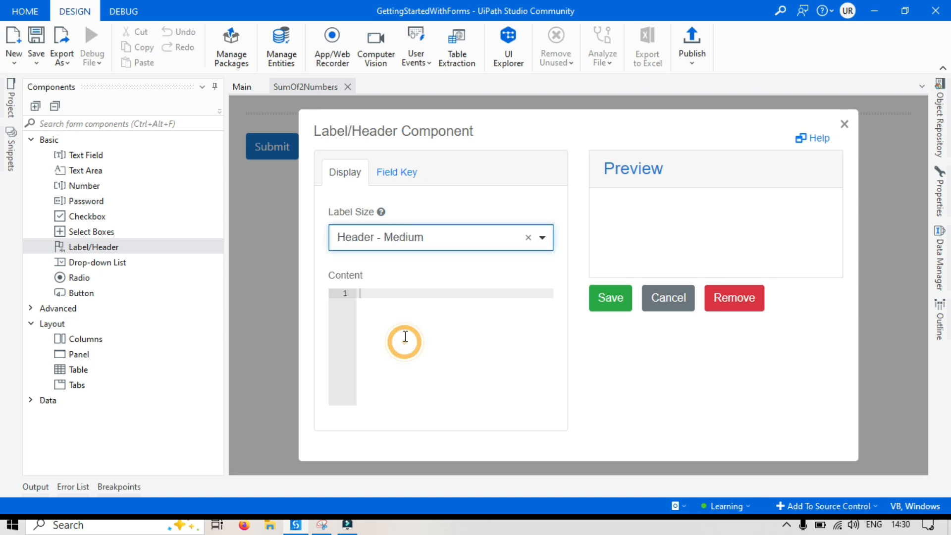
{"action": "left_click", "coordinate": [378, 296]}
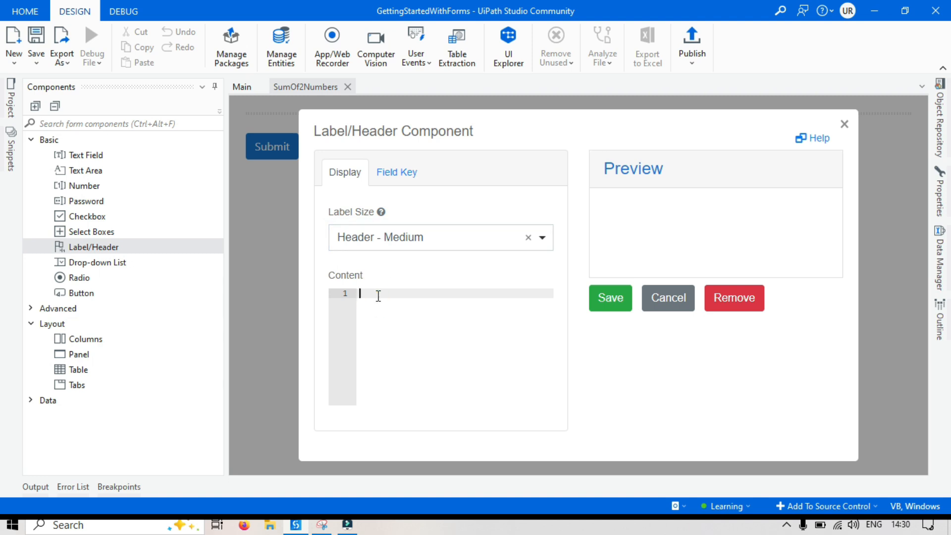
{"action": "type", "text": "Sum of 2 Numbers"}
{"action": "left_click", "coordinate": [610, 297]}
Below the header, add a label reading "Enter your numbers in Number 1 and Number 2 field and get output value in Total field.".
{"action": "left_click_drag", "start_coordinate": [96, 248], "coordinate": [295, 145]}
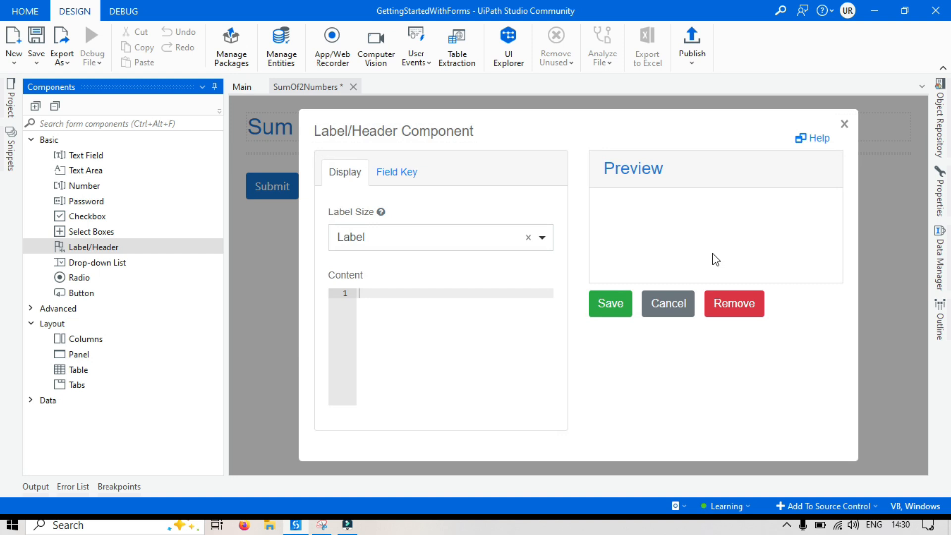
{"action": "left_click", "coordinate": [390, 249]}
{"action": "left_click", "coordinate": [380, 294]}
{"action": "left_click", "coordinate": [648, 372]}
{"action": "left_click", "coordinate": [397, 297]}
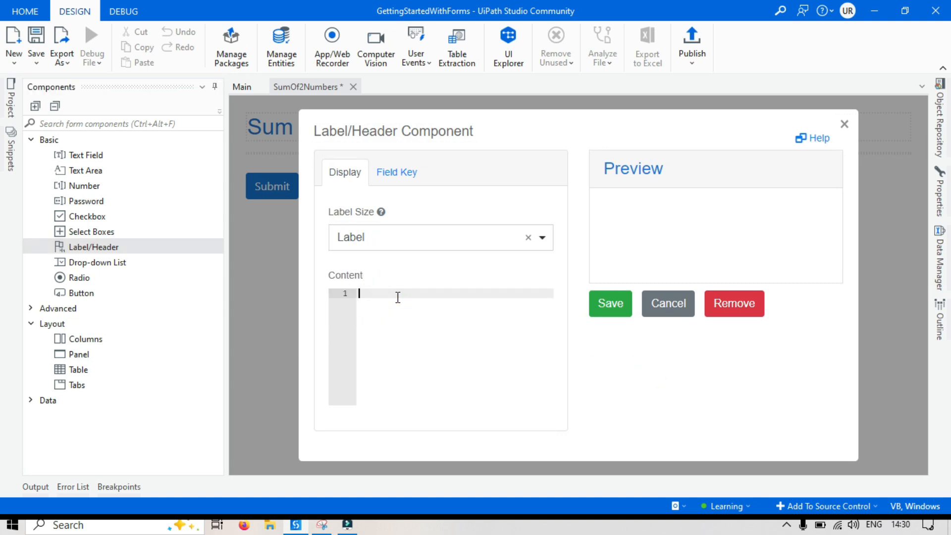
{"action": "type", "text": "Enter your numbers in Number 1 and Number "}
{"action": "type", "text": "2 field and get output value in Total field"}
{"action": "type", "text": "."}
{"action": "left_click", "coordinate": [617, 298]}
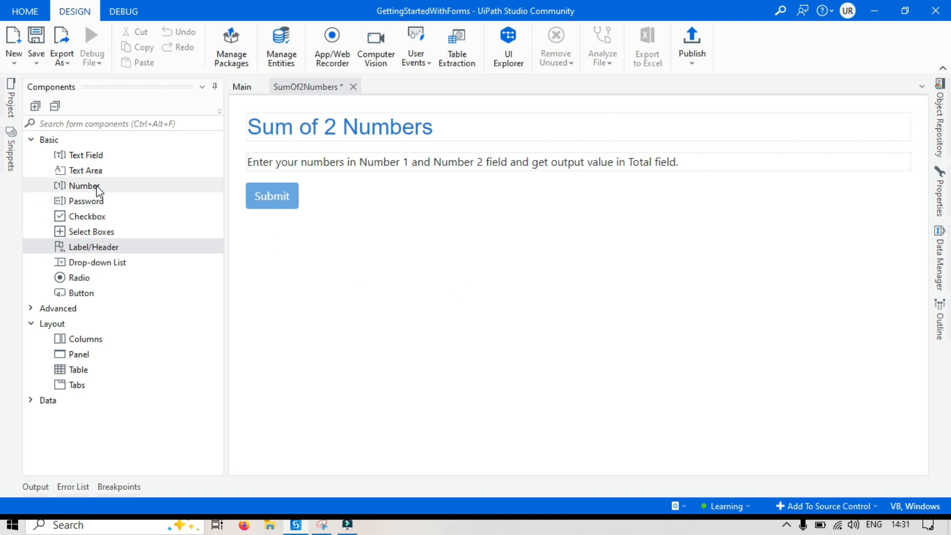
Add a Number component below the instruction text, labelled "Number 1" with label position Left (Left-aligned).
{"action": "left_click_drag", "start_coordinate": [81, 187], "coordinate": [289, 178]}
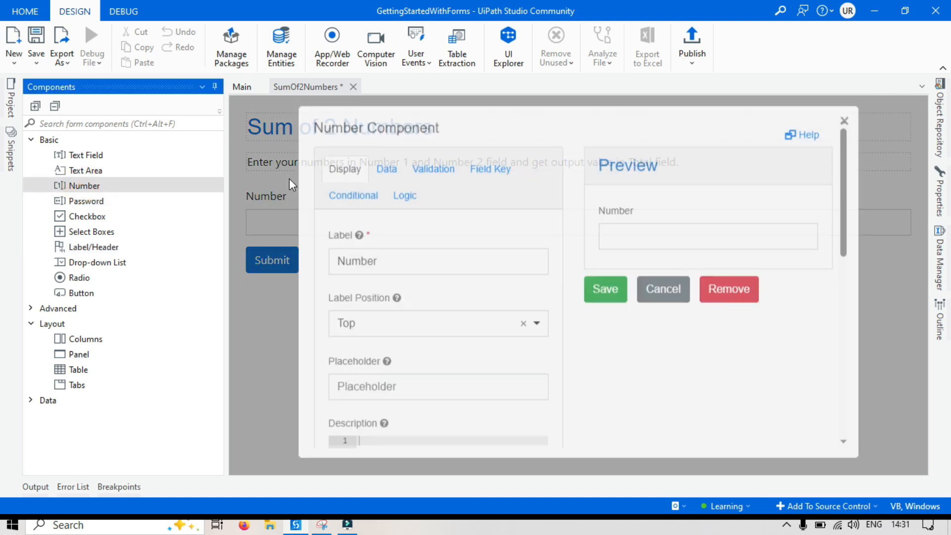
{"action": "left_click_drag", "start_coordinate": [393, 269], "coordinate": [319, 266]}
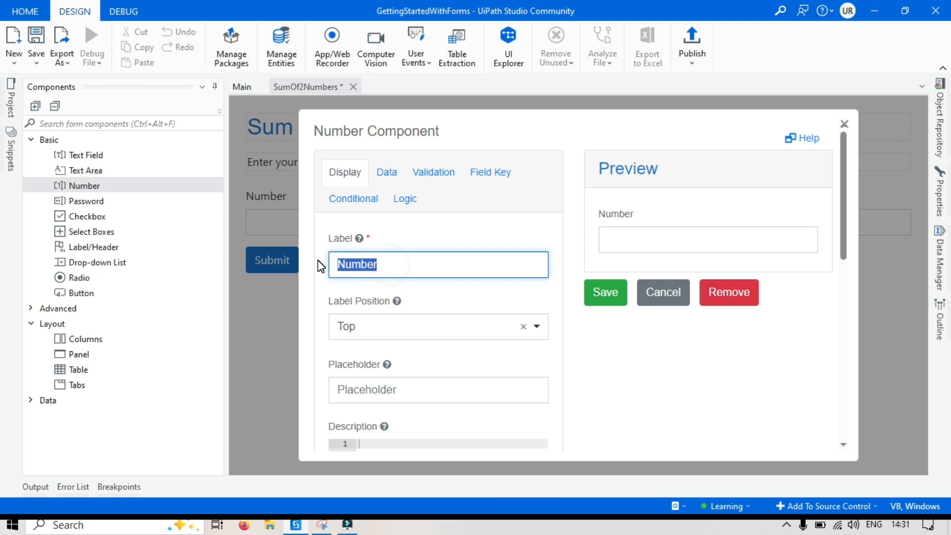
{"action": "type", "text": "Number 1"}
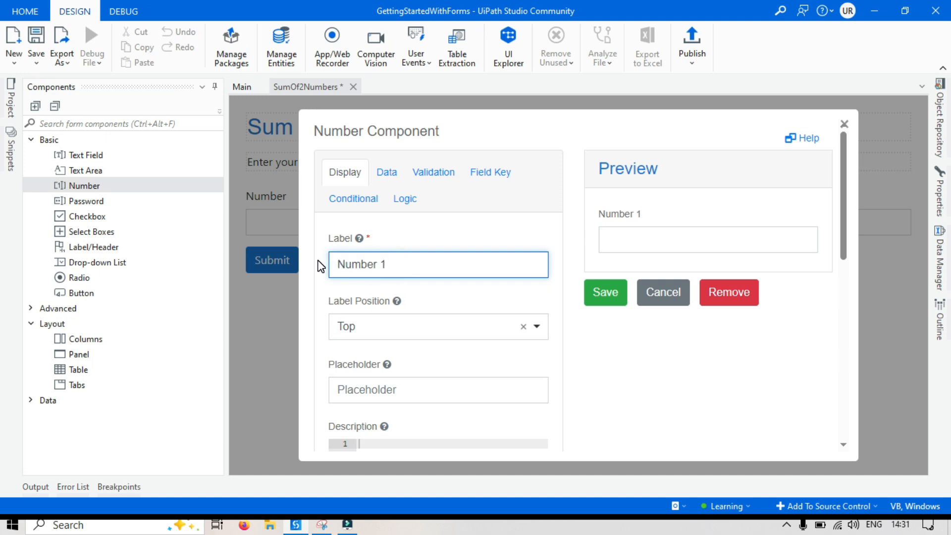
{"action": "left_click", "coordinate": [709, 356]}
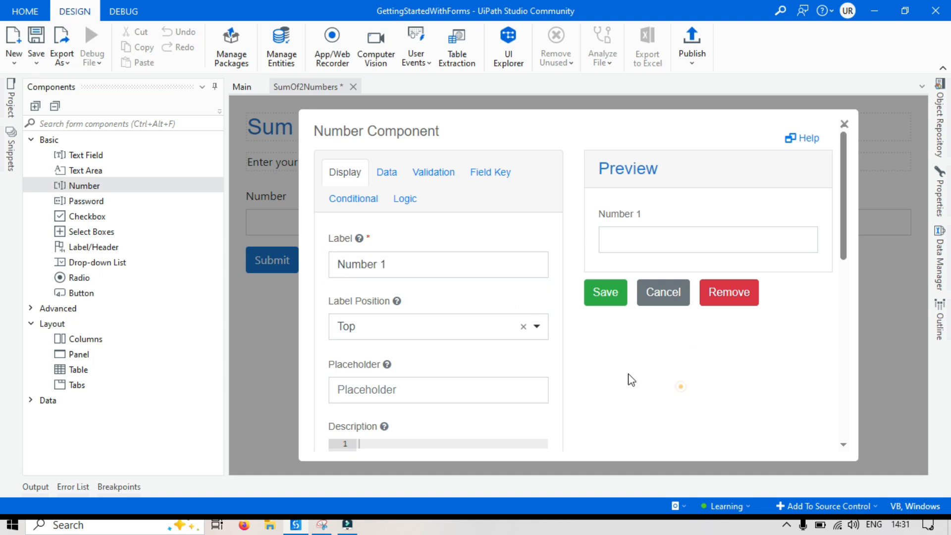
{"action": "left_click", "coordinate": [397, 331]}
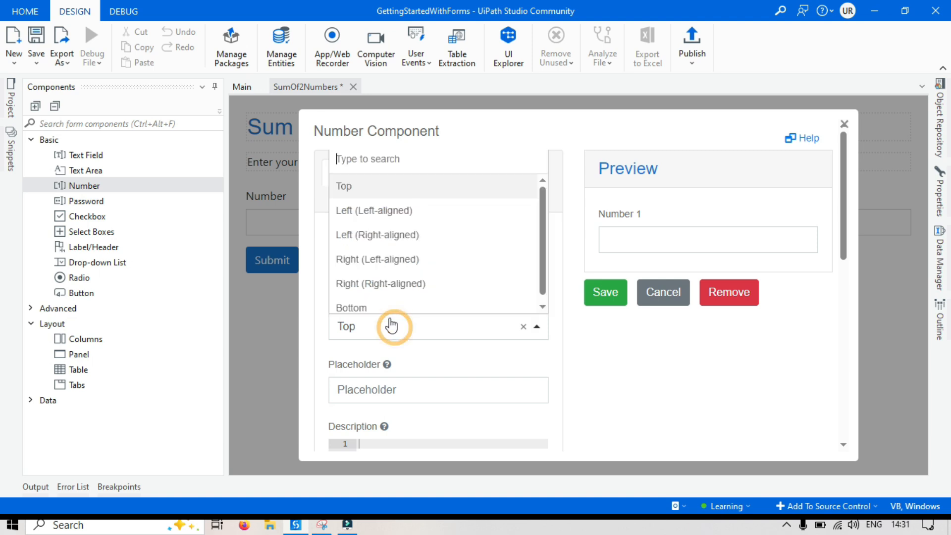
{"action": "left_click", "coordinate": [392, 211]}
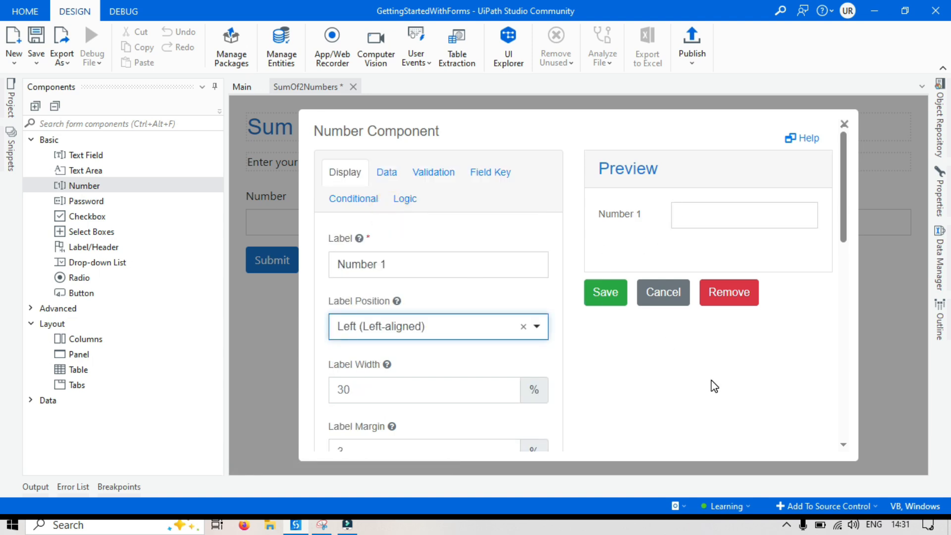
Set the Number 1 label width to 10%, check its property name, and save the component.
{"action": "left_click", "coordinate": [358, 391]}
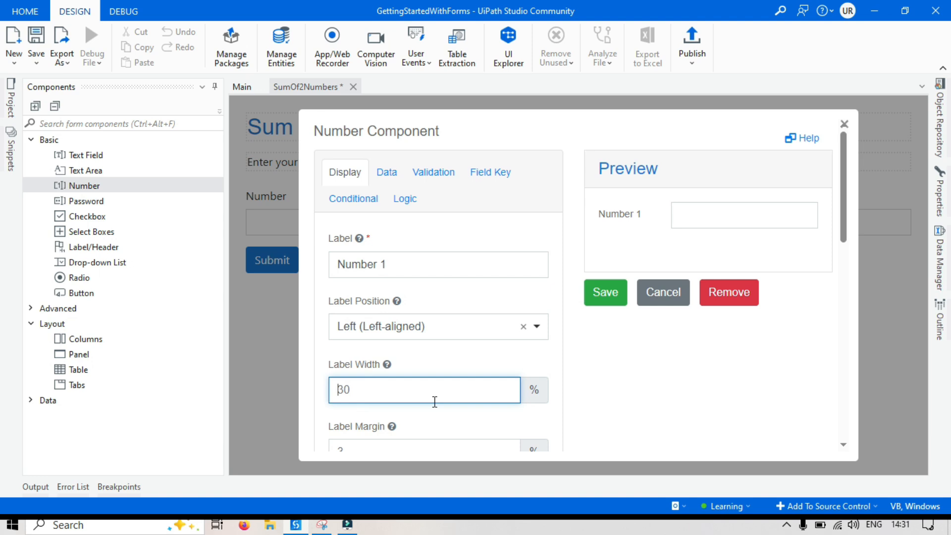
{"action": "key", "text": "BackSpace"}
{"action": "key", "text": "BackSpace"}
{"action": "type", "text": "10"}
{"action": "left_click", "coordinate": [491, 177]}
{"action": "left_click_drag", "start_coordinate": [393, 266], "coordinate": [339, 267]}
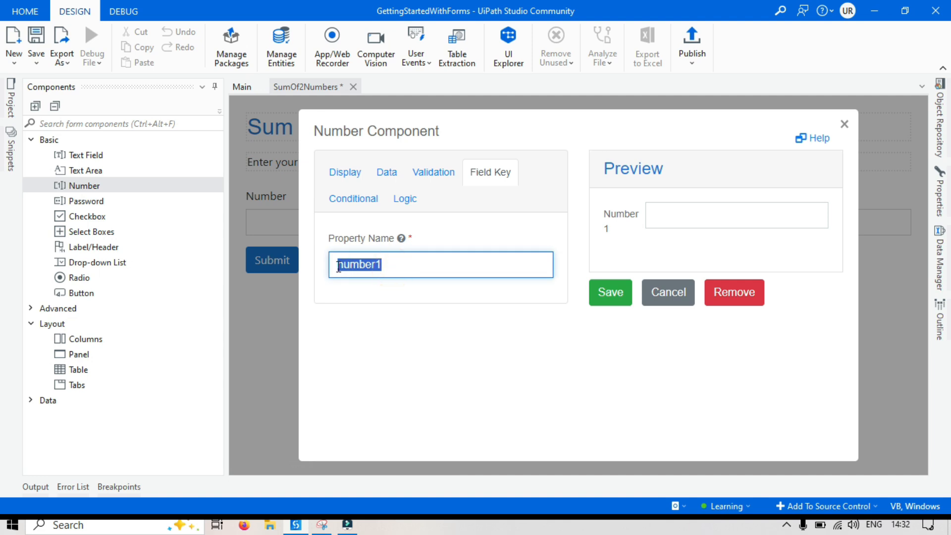
{"action": "left_click", "coordinate": [391, 265]}
{"action": "left_click", "coordinate": [612, 293]}
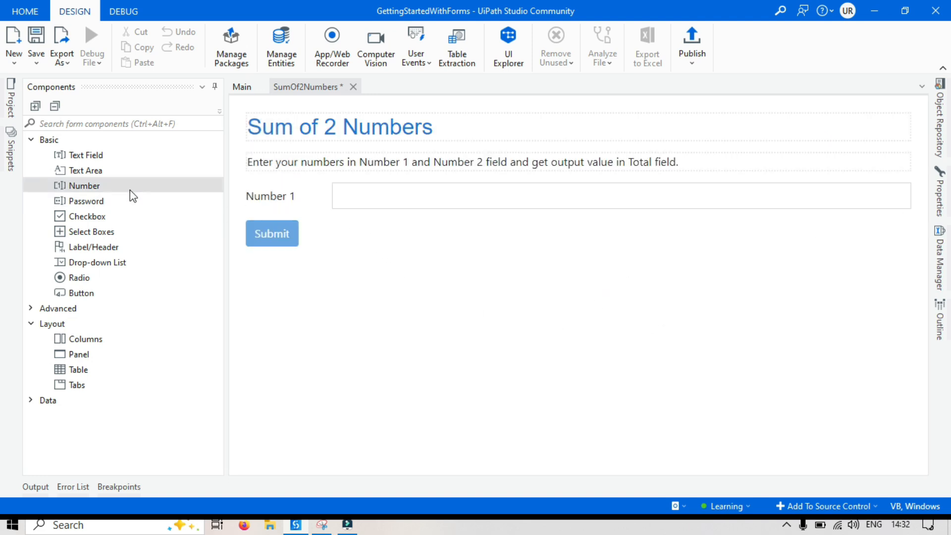
Add a Number component below Number 1, label it "Number 2", and check its property name.
{"action": "left_click_drag", "start_coordinate": [90, 187], "coordinate": [323, 236]}
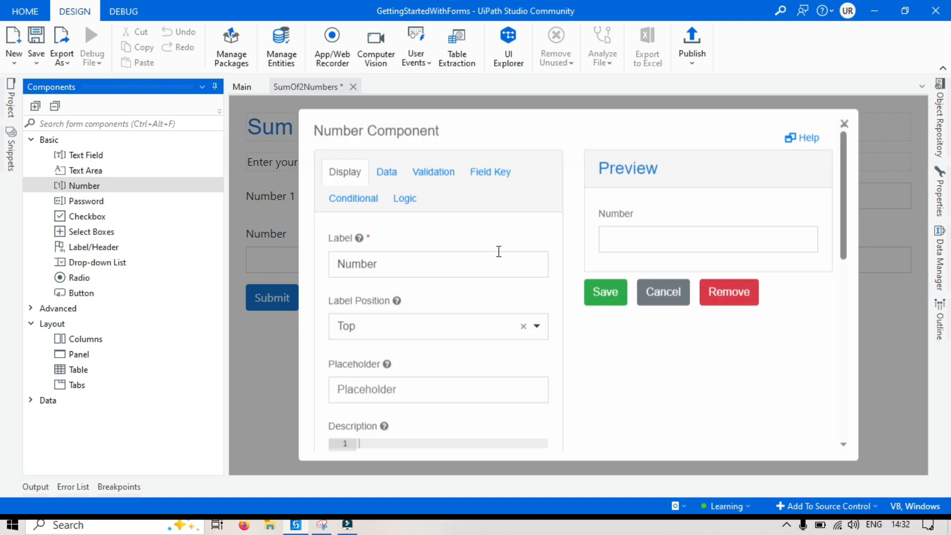
{"action": "left_click", "coordinate": [389, 263]}
{"action": "type", "text": "2"}
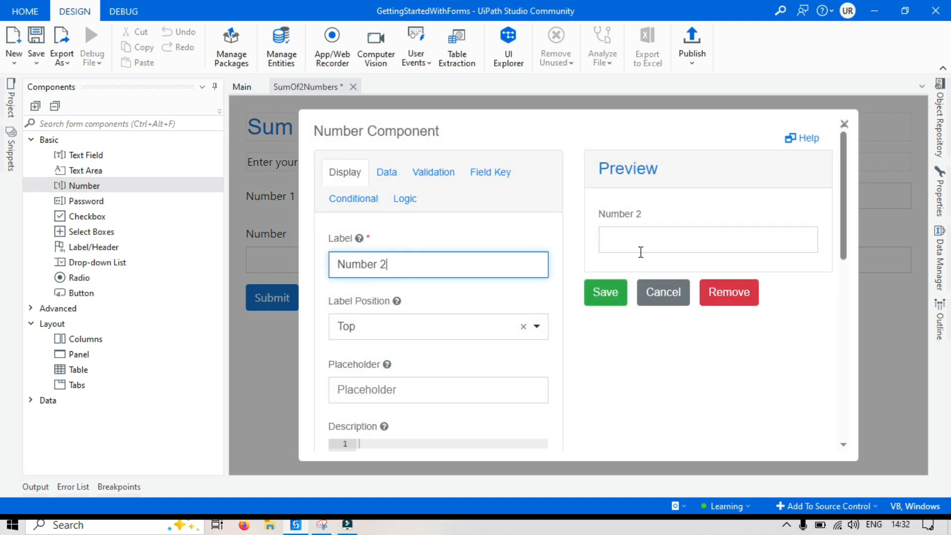
{"action": "left_click", "coordinate": [491, 174]}
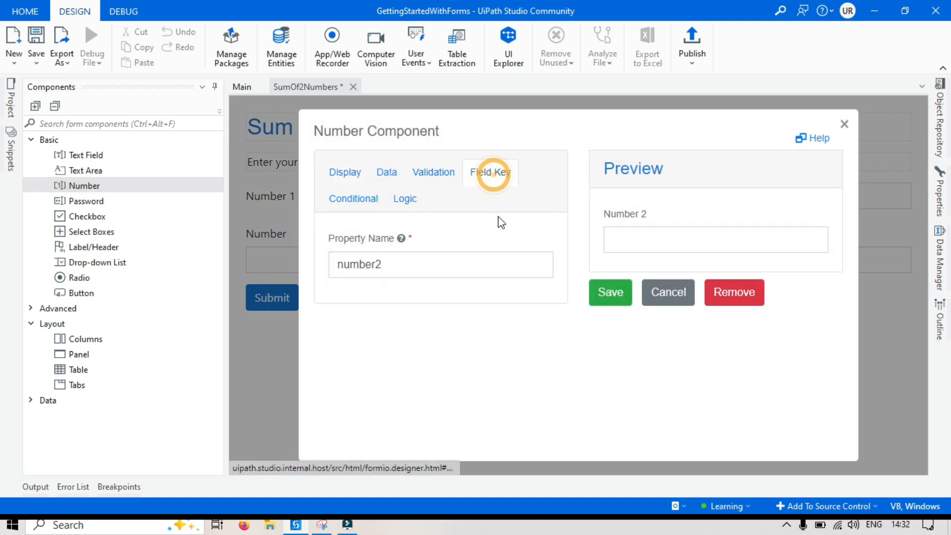
{"action": "left_click", "coordinate": [349, 185]}
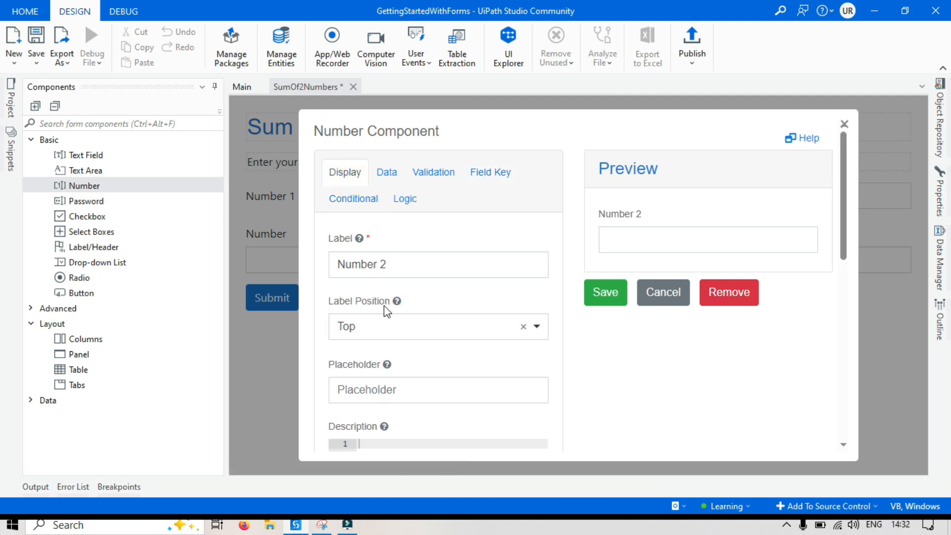
Set the Number 2 label position to Left (Left-aligned) with a 10% label width and save the component.
{"action": "left_click", "coordinate": [383, 325]}
{"action": "left_click", "coordinate": [388, 211]}
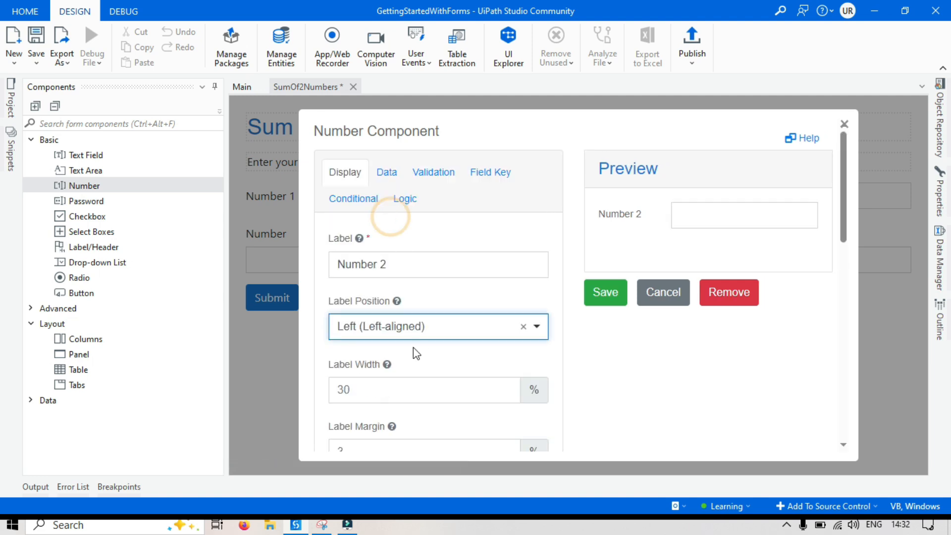
{"action": "left_click", "coordinate": [364, 389]}
{"action": "key", "text": "ctrl+a"}
{"action": "type", "text": "10"}
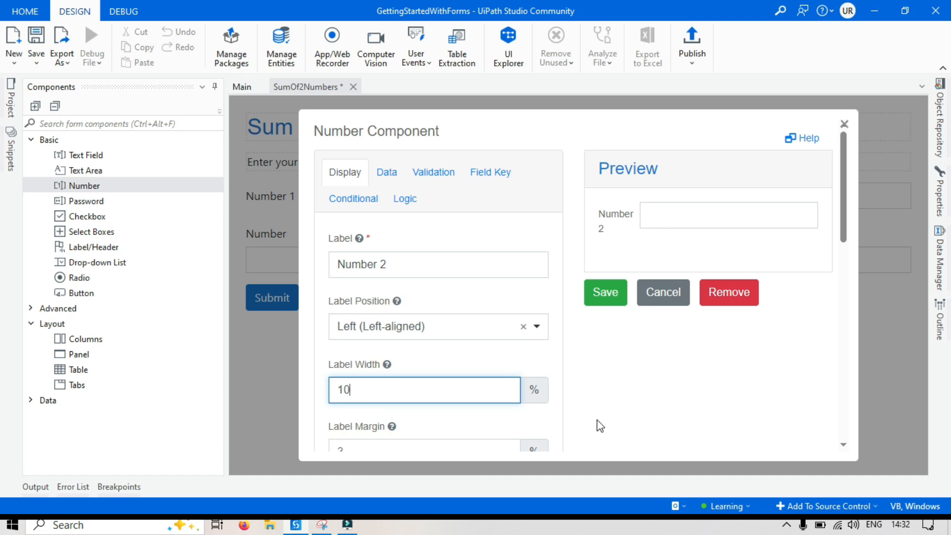
{"action": "left_click", "coordinate": [607, 294]}
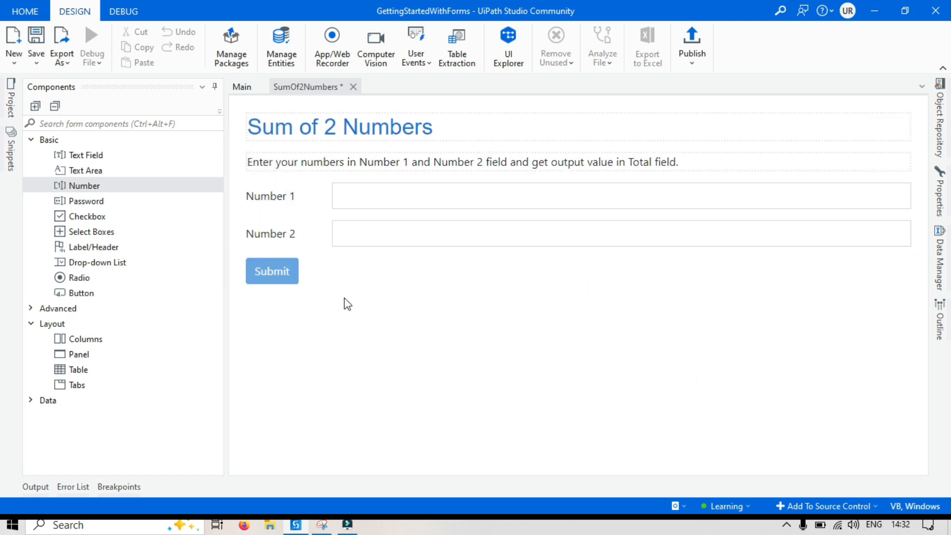
Add a Number component below Number 2 and label it "Total".
{"action": "left_click_drag", "start_coordinate": [89, 192], "coordinate": [278, 263]}
{"action": "double_click", "coordinate": [381, 265]}
{"action": "type", "text": "Total"}
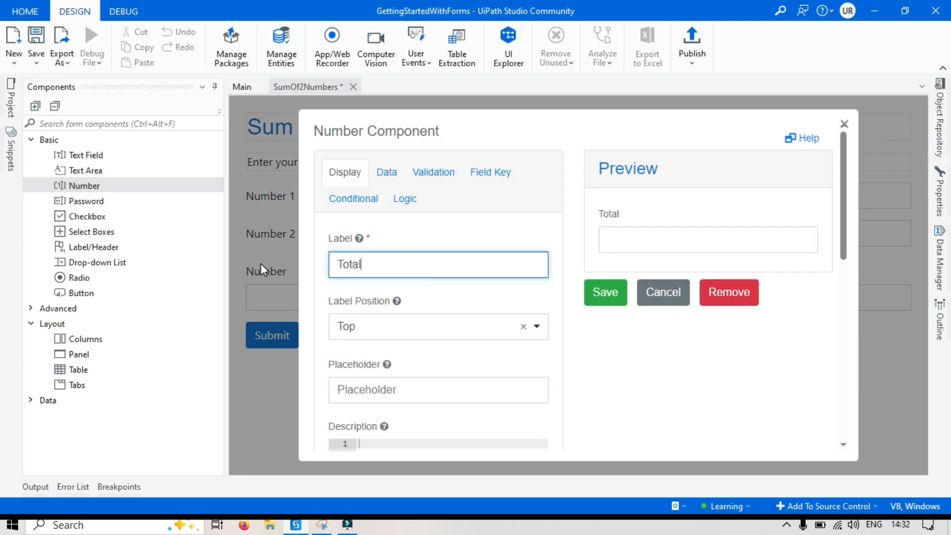
{"action": "left_click", "coordinate": [742, 373]}
Set the Total label position to Left (Left-aligned) with a 10% label width and save the component.
{"action": "left_click", "coordinate": [402, 337]}
{"action": "left_click", "coordinate": [367, 208]}
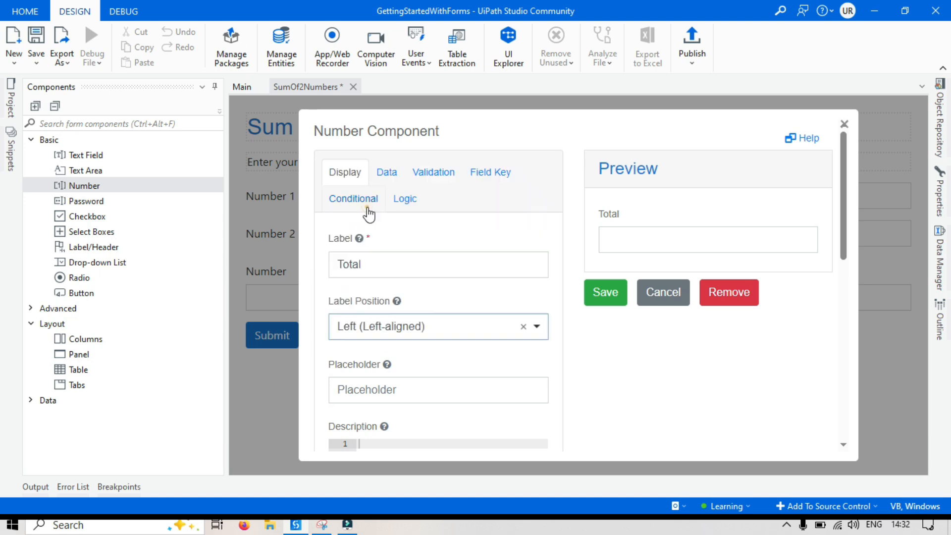
{"action": "left_click", "coordinate": [363, 388]}
{"action": "type", "text": "10"}
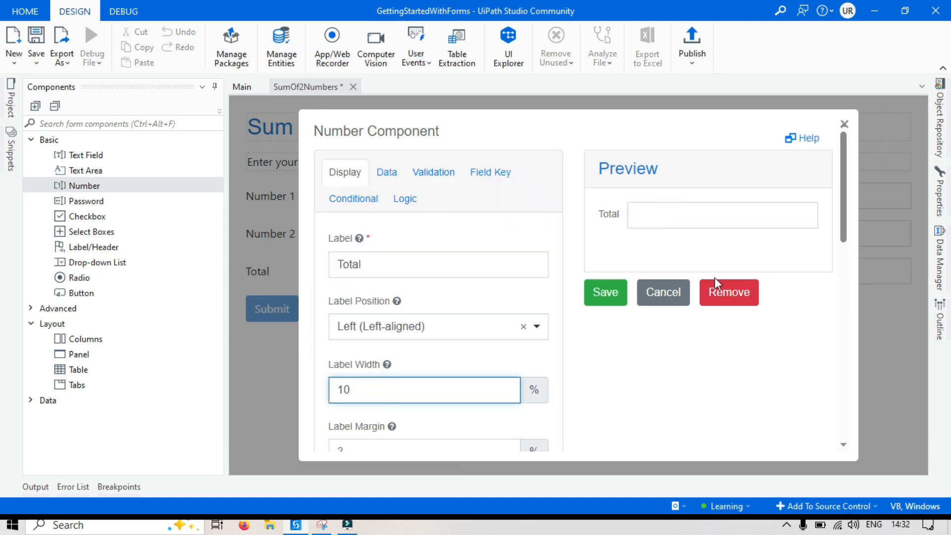
{"action": "left_click", "coordinate": [589, 295]}
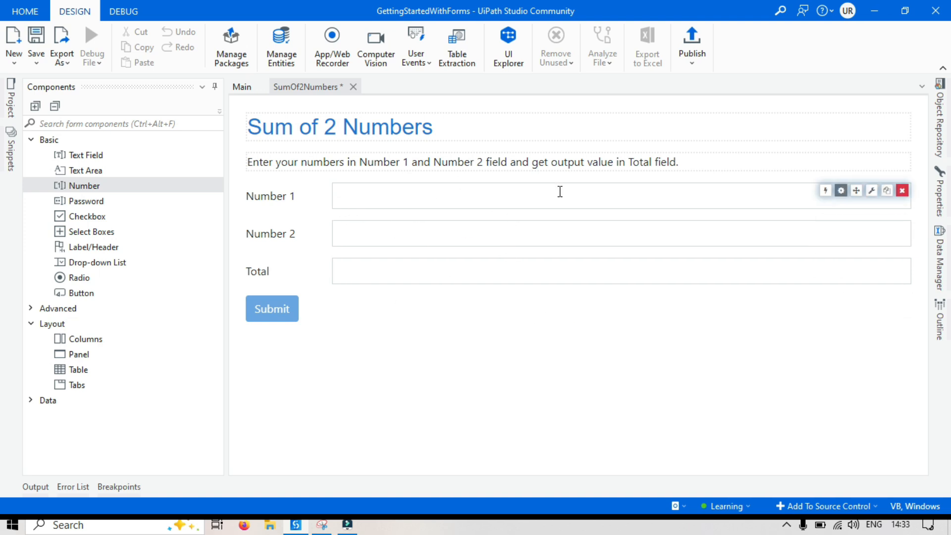
Add a Columns component between the Total field and the Submit button, with both column widths set to 3, and save it.
{"action": "left_click_drag", "start_coordinate": [81, 297], "coordinate": [301, 340]}
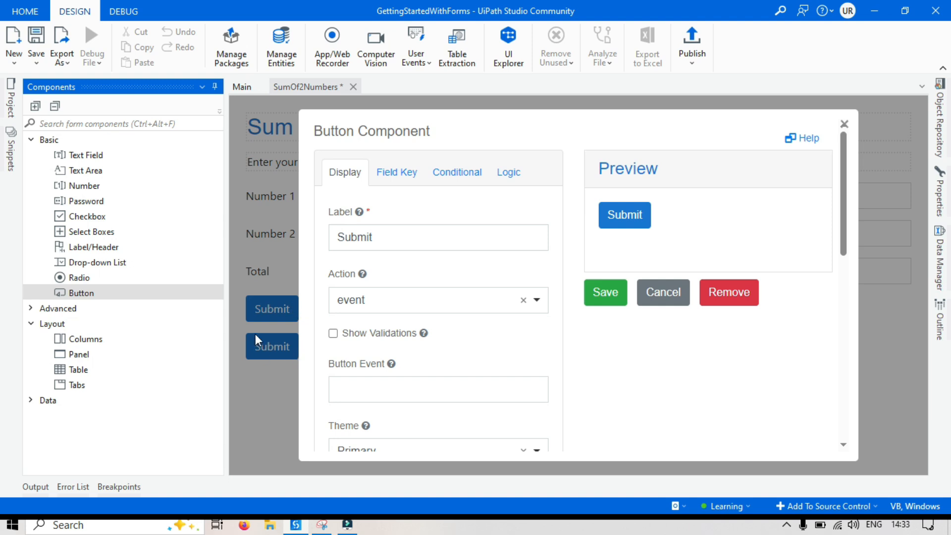
{"action": "left_click", "coordinate": [844, 125]}
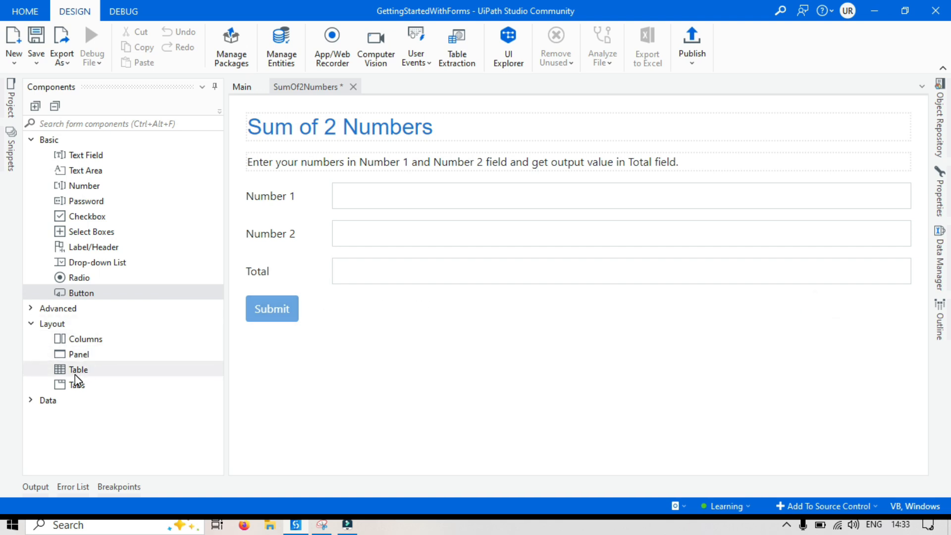
{"action": "left_click_drag", "start_coordinate": [92, 340], "coordinate": [316, 295]}
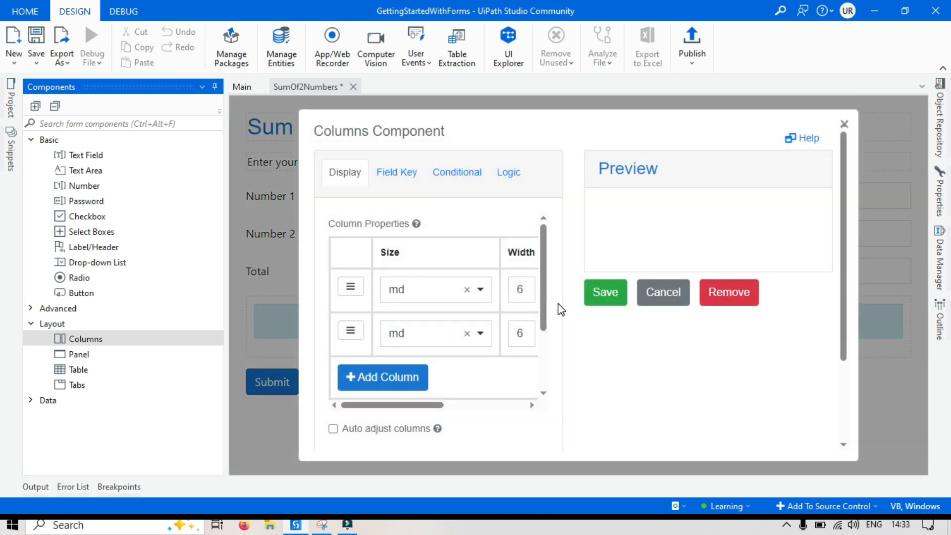
{"action": "double_click", "coordinate": [527, 289]}
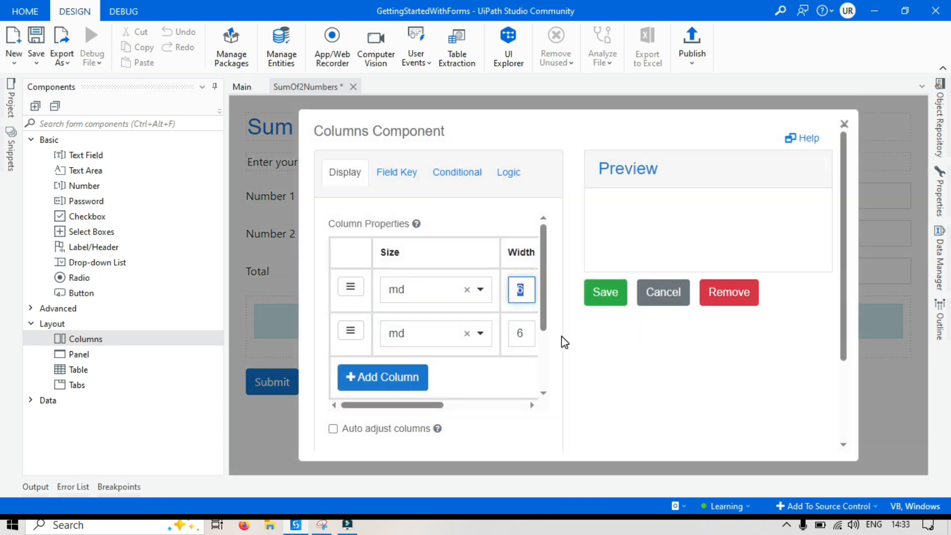
{"action": "type", "text": "3"}
{"action": "double_click", "coordinate": [520, 333]}
{"action": "type", "text": "3"}
{"action": "left_click", "coordinate": [622, 357]}
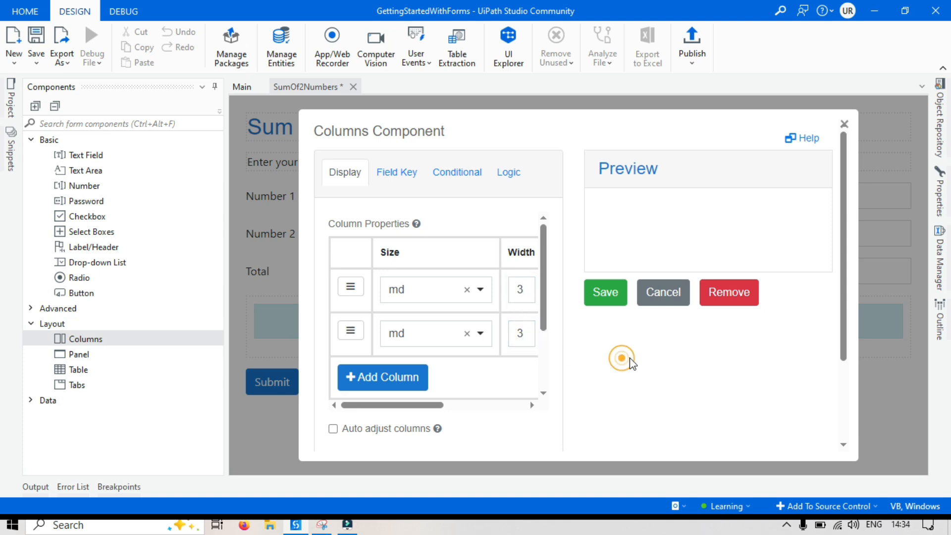
{"action": "left_click", "coordinate": [605, 292]}
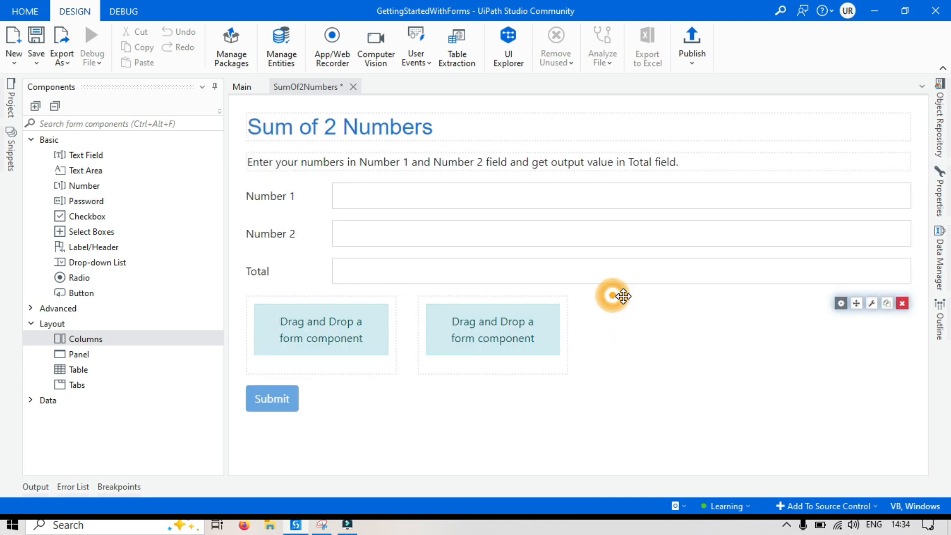
Move the Submit button into the first column and add a Button component labelled "Reset" to the second column.
{"action": "left_click_drag", "start_coordinate": [272, 399], "coordinate": [320, 317]}
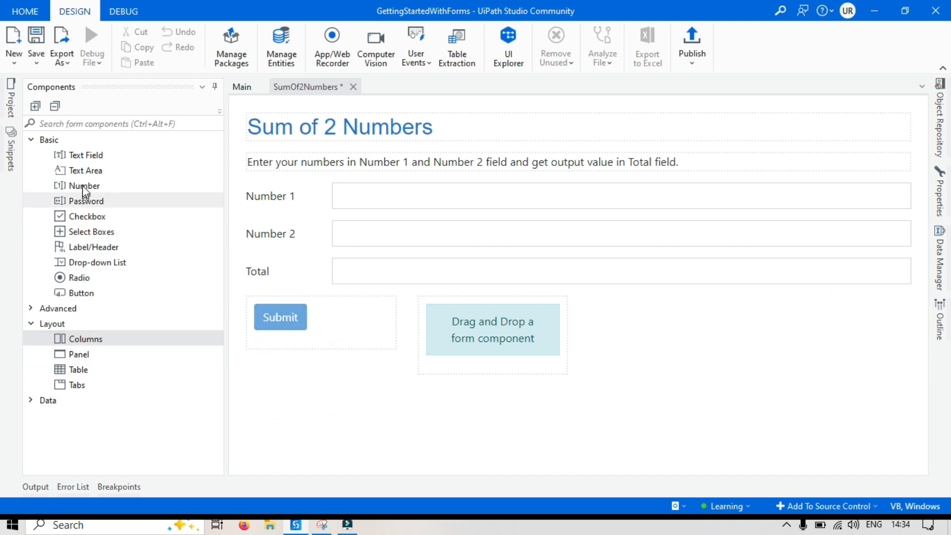
{"action": "left_click_drag", "start_coordinate": [89, 294], "coordinate": [495, 335]}
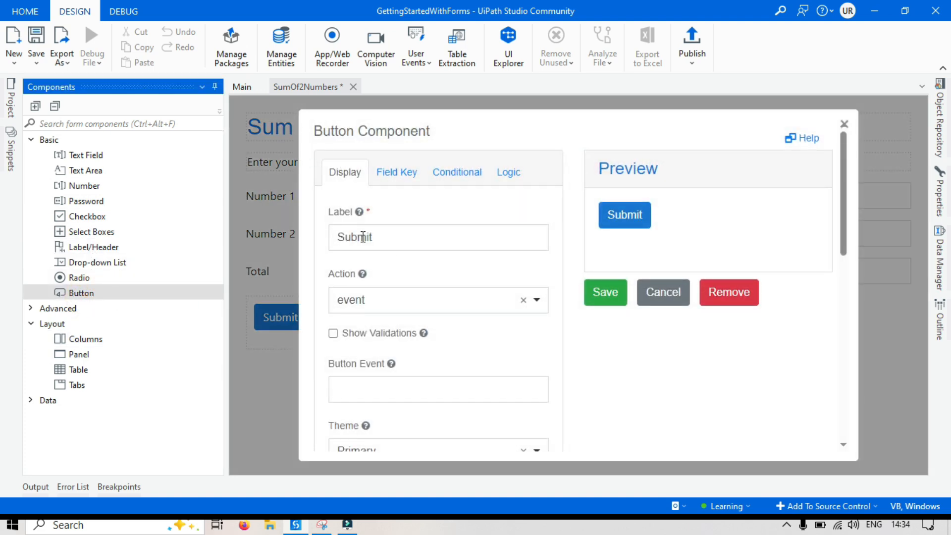
{"action": "left_click", "coordinate": [363, 237]}
{"action": "key", "text": "ctrl+a"}
{"action": "type", "text": "Rest"}
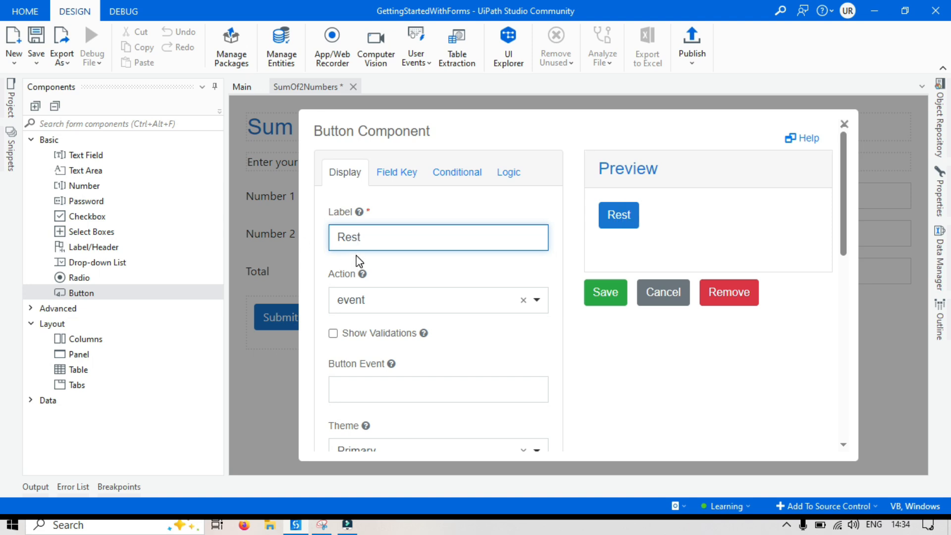
{"action": "left_click", "coordinate": [628, 380]}
Set the new button's action to Reset and its theme to Warning, and save the component.
{"action": "left_click", "coordinate": [372, 302]}
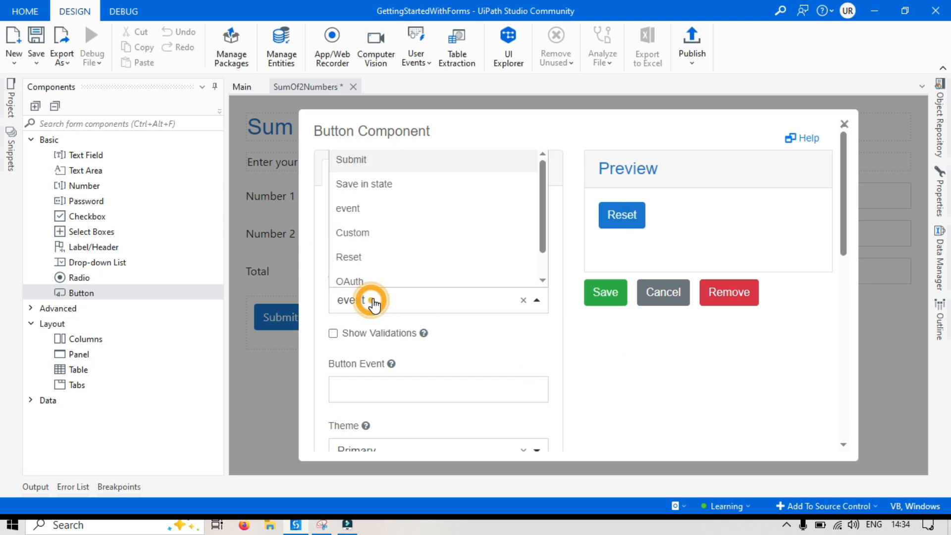
{"action": "left_click", "coordinate": [369, 258]}
{"action": "left_click", "coordinate": [653, 381]}
{"action": "scroll", "coordinate": [652, 381], "scroll_direction": "down", "scroll_amount": 3}
{"action": "left_click", "coordinate": [356, 249]}
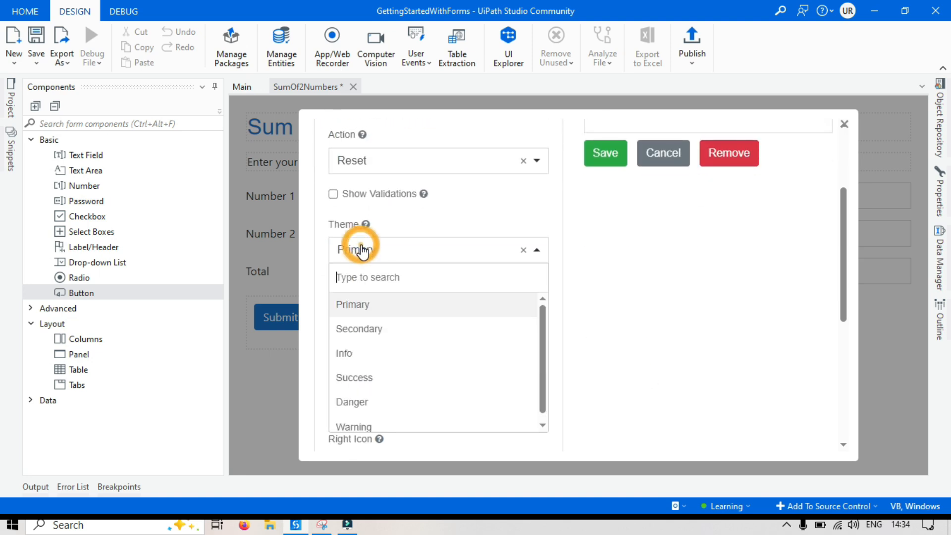
{"action": "left_click", "coordinate": [382, 419]}
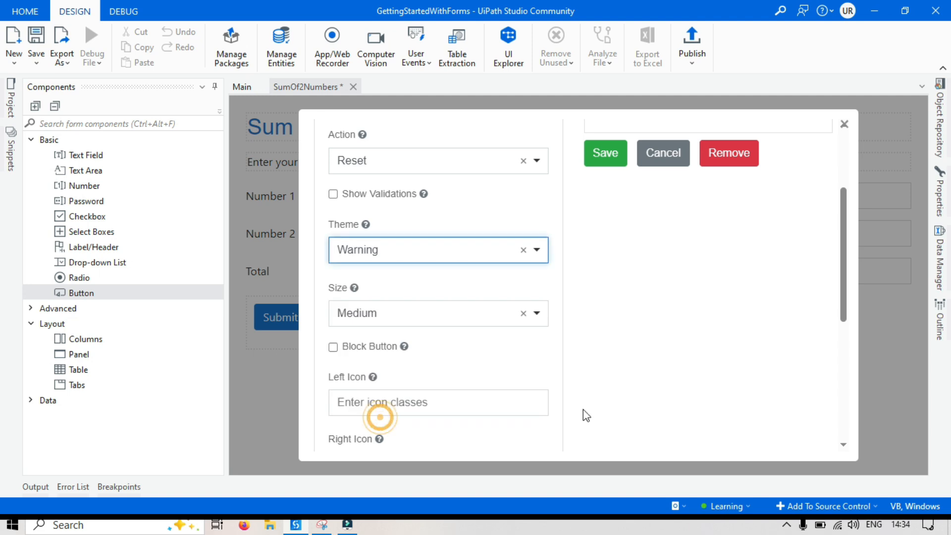
{"action": "scroll", "coordinate": [696, 386], "scroll_direction": "up", "scroll_amount": 3}
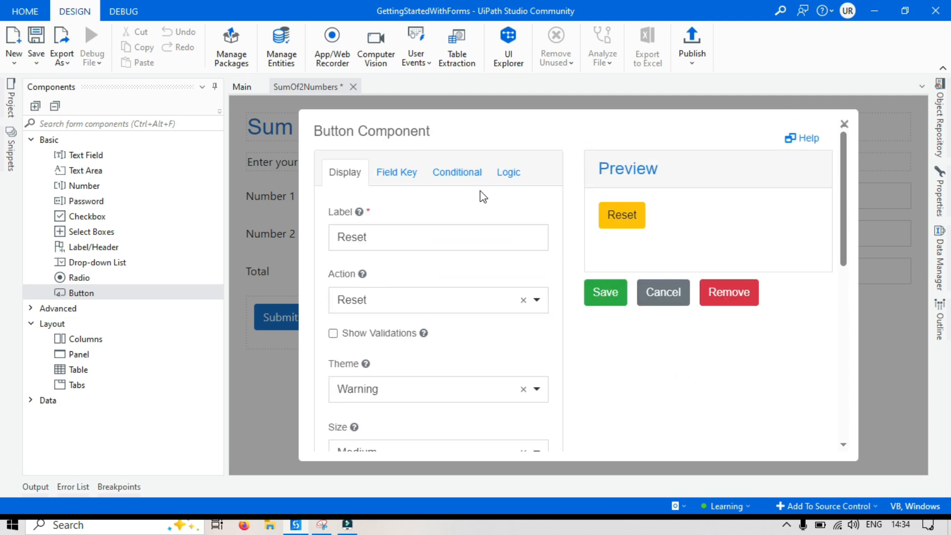
{"action": "left_click", "coordinate": [606, 293]}
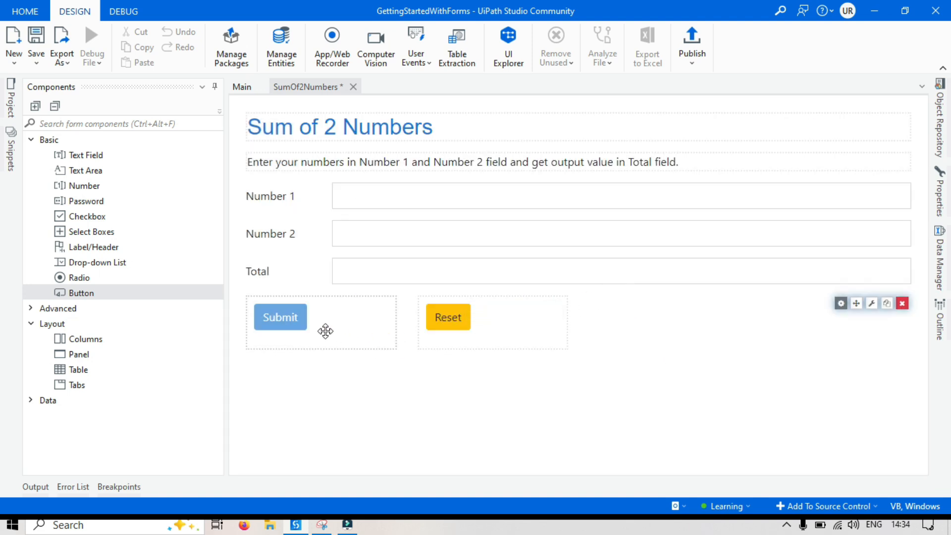
Change the Submit button's label to "Close" and save the component.
{"action": "left_click", "coordinate": [319, 313]}
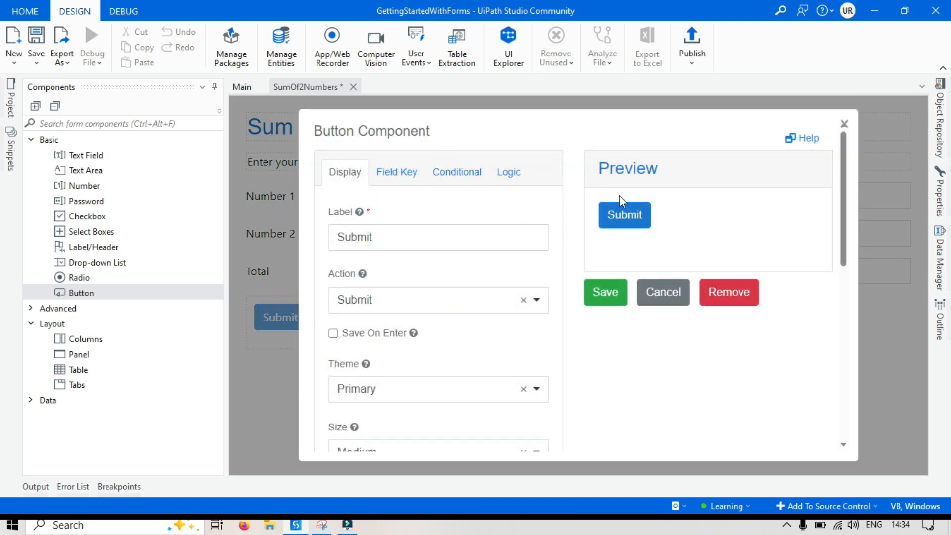
{"action": "double_click", "coordinate": [389, 242]}
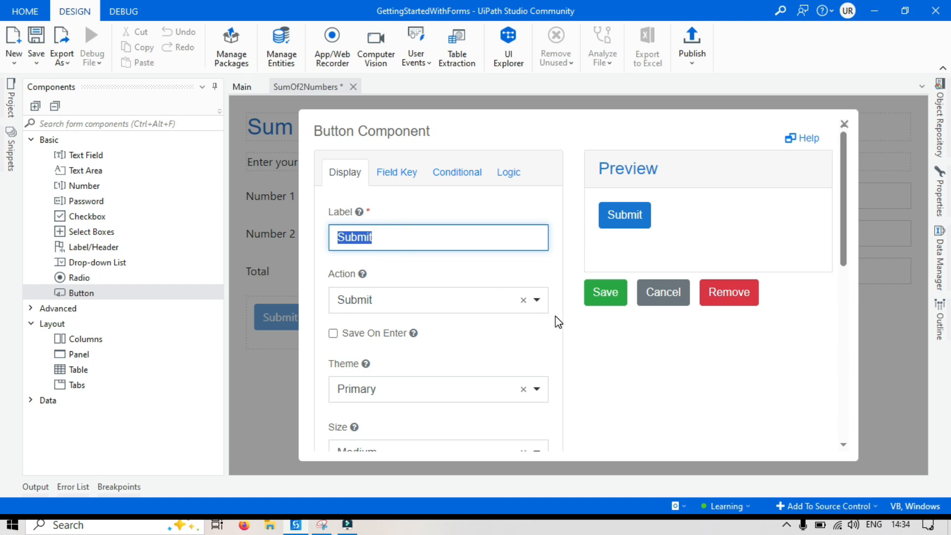
{"action": "type", "text": "Close"}
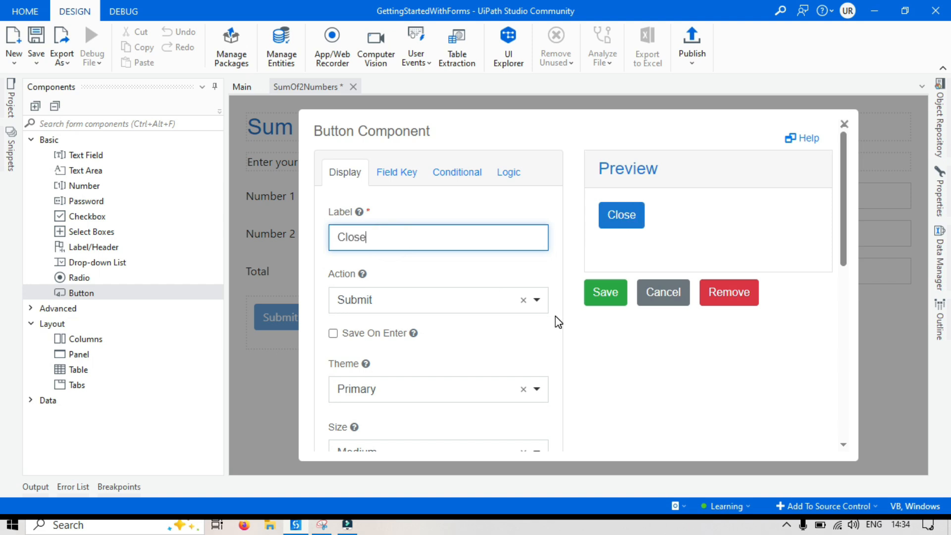
{"action": "left_click", "coordinate": [651, 356]}
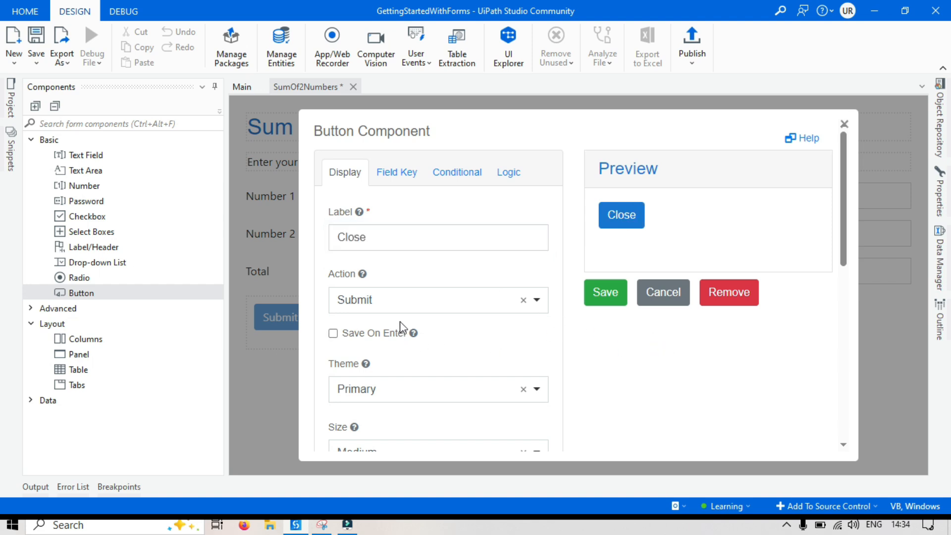
{"action": "left_click", "coordinate": [610, 293]}
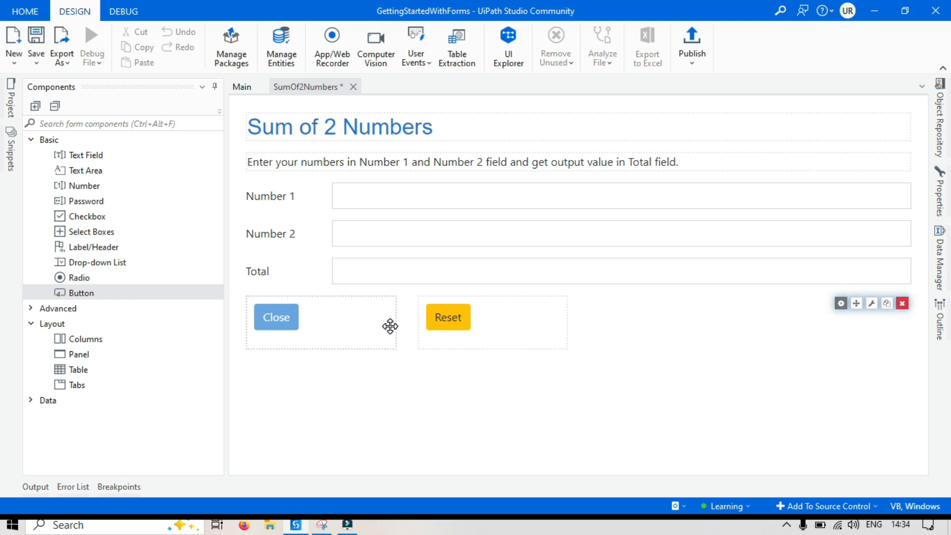
Set the size of the first column, which holds the Close button, to xs and save the Columns component.
{"action": "left_click", "coordinate": [500, 369]}
{"action": "mouse_move", "coordinate": [892, 309]}
{"action": "left_click", "coordinate": [841, 303]}
{"action": "scroll", "coordinate": [418, 320], "scroll_direction": "down", "scroll_amount": 3}
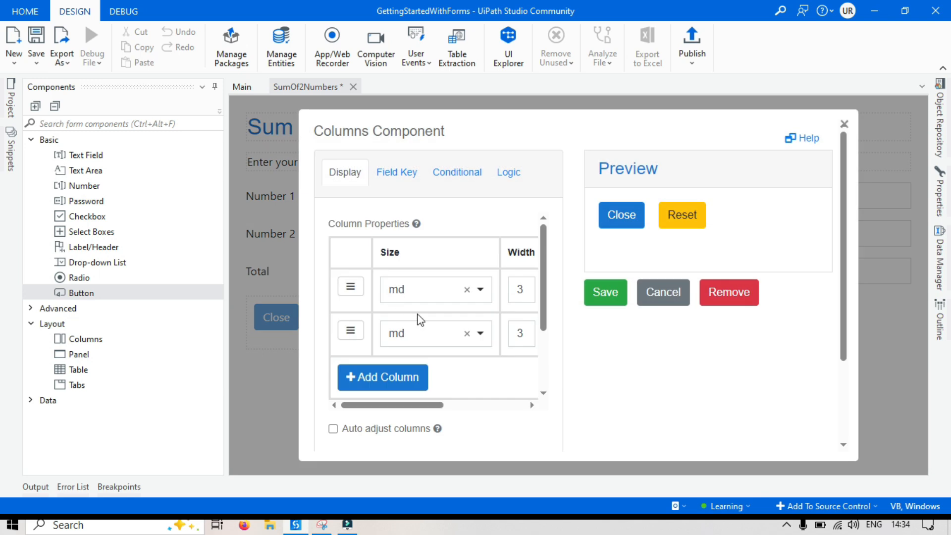
{"action": "left_click", "coordinate": [524, 286]}
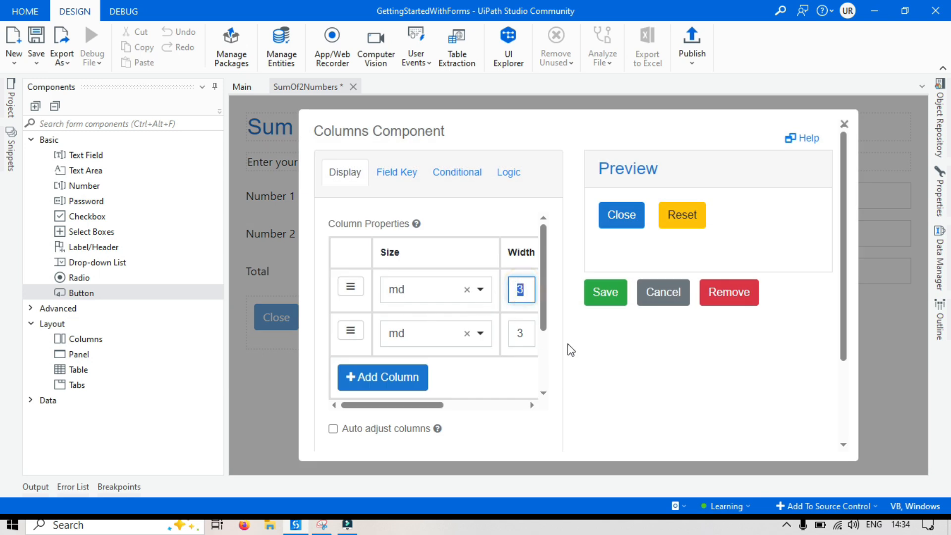
{"action": "left_click", "coordinate": [422, 289]}
{"action": "left_click", "coordinate": [403, 344]}
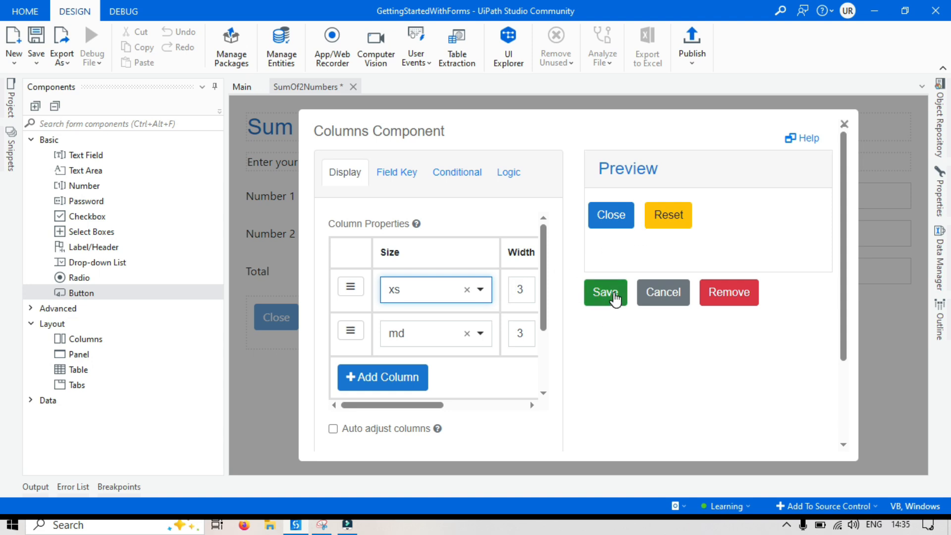
{"action": "left_click", "coordinate": [612, 297]}
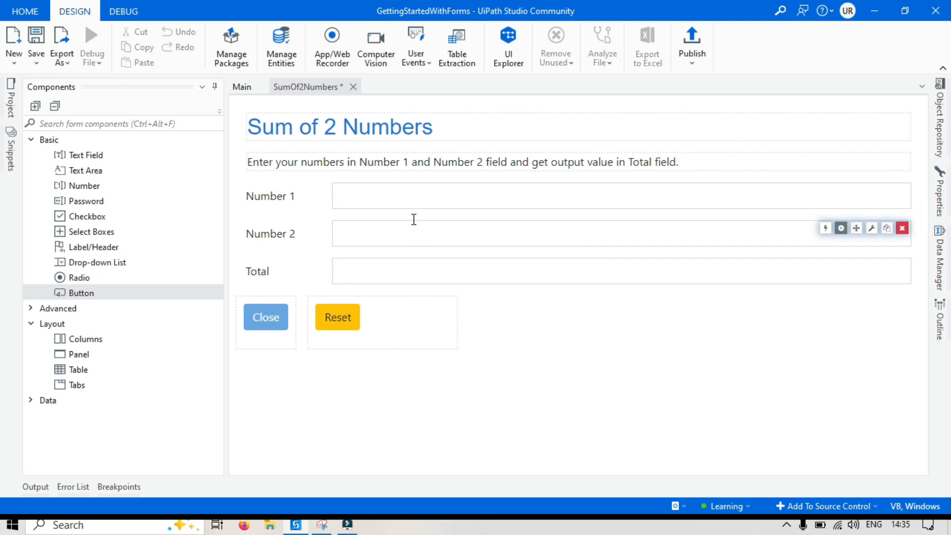
Set the Number 1 placeholder to "Please enter value" and save the component.
{"action": "left_click", "coordinate": [375, 197]}
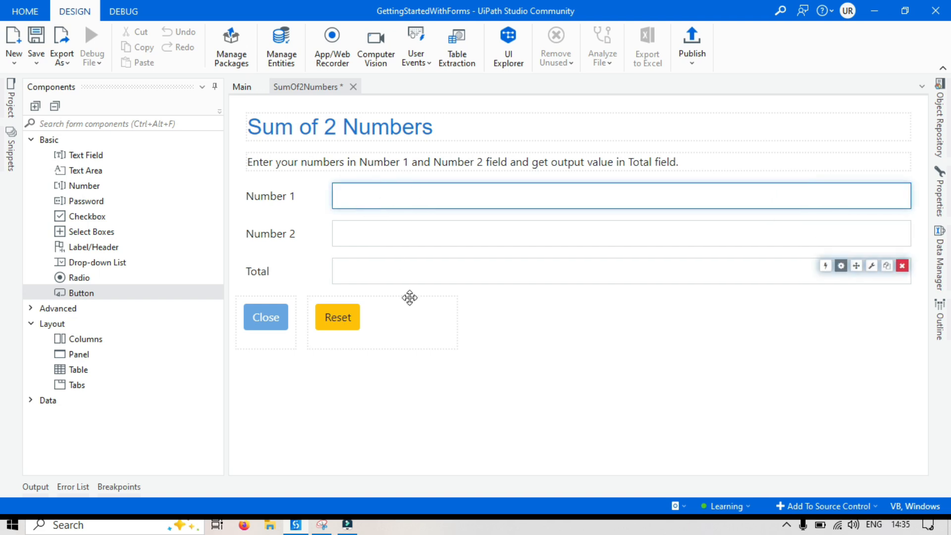
{"action": "left_click", "coordinate": [842, 191]}
{"action": "scroll", "coordinate": [417, 296], "scroll_direction": "down", "scroll_amount": 5}
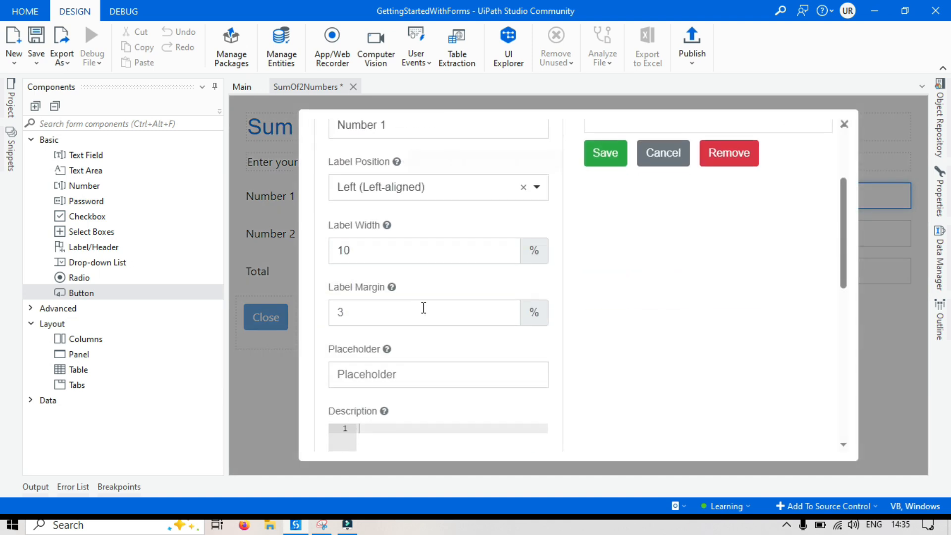
{"action": "left_click", "coordinate": [389, 231]}
{"action": "type", "text": "Please enter val"}
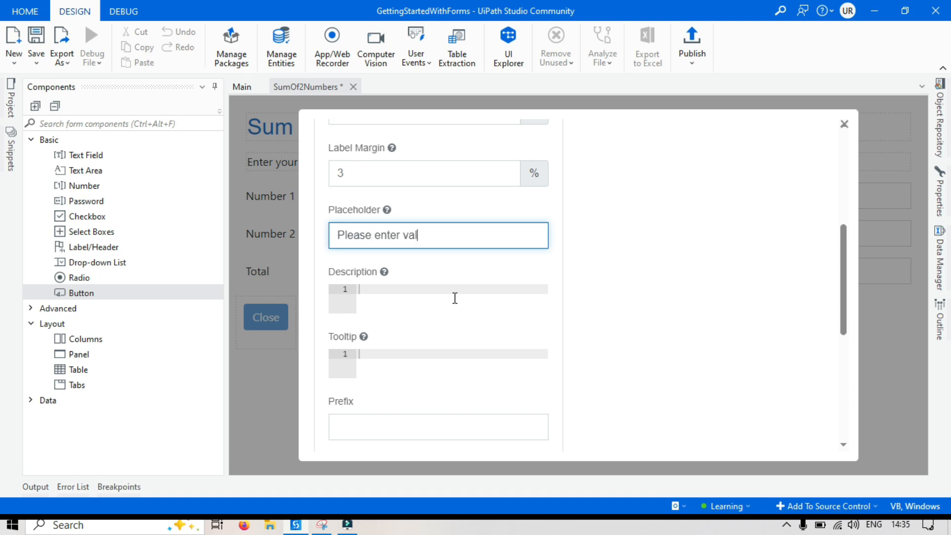
{"action": "key", "text": "ctrl+a"}
{"action": "left_click", "coordinate": [748, 267]}
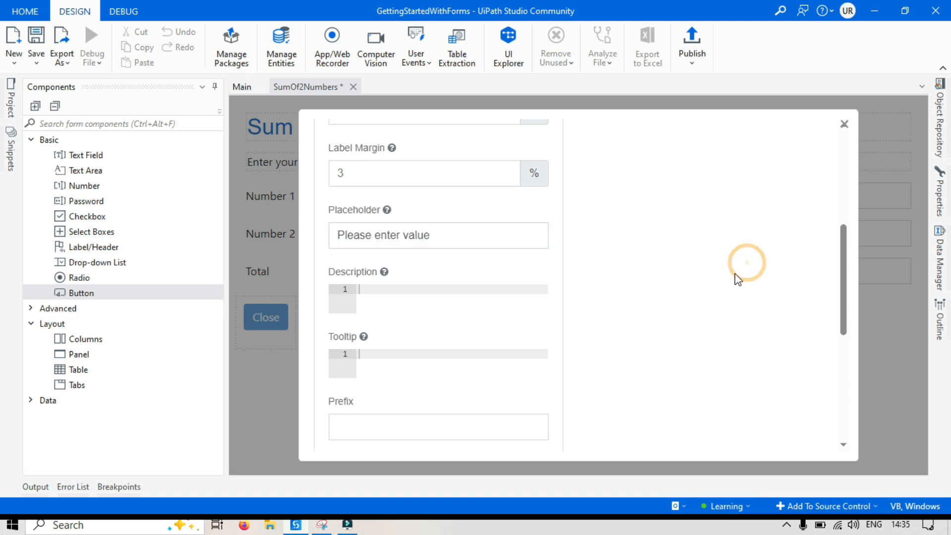
{"action": "scroll", "coordinate": [664, 273], "scroll_direction": "up", "scroll_amount": 5}
{"action": "left_click", "coordinate": [605, 292]}
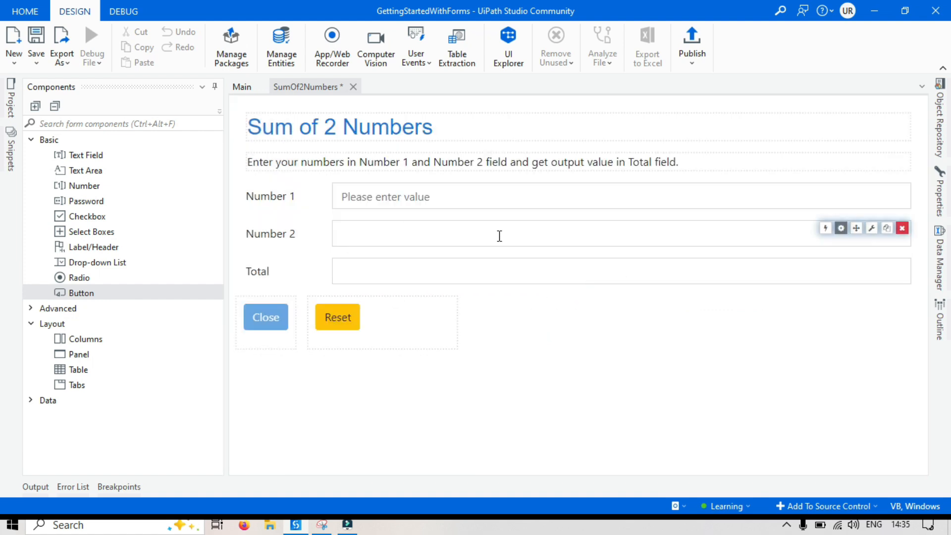
Set the Number 2 field's placeholder to "Please enter value" and save the component.
{"action": "left_click", "coordinate": [842, 228]}
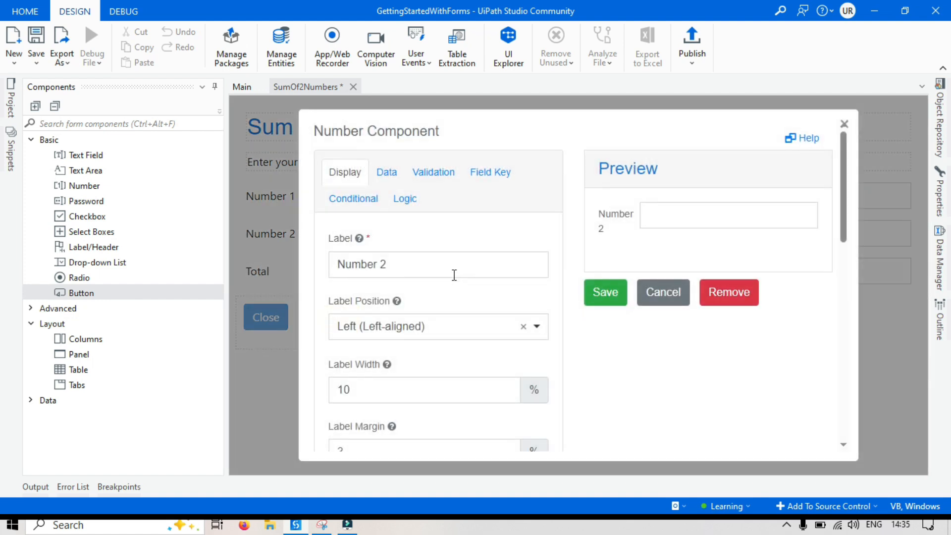
{"action": "scroll", "coordinate": [409, 318], "scroll_direction": "down", "scroll_amount": 5}
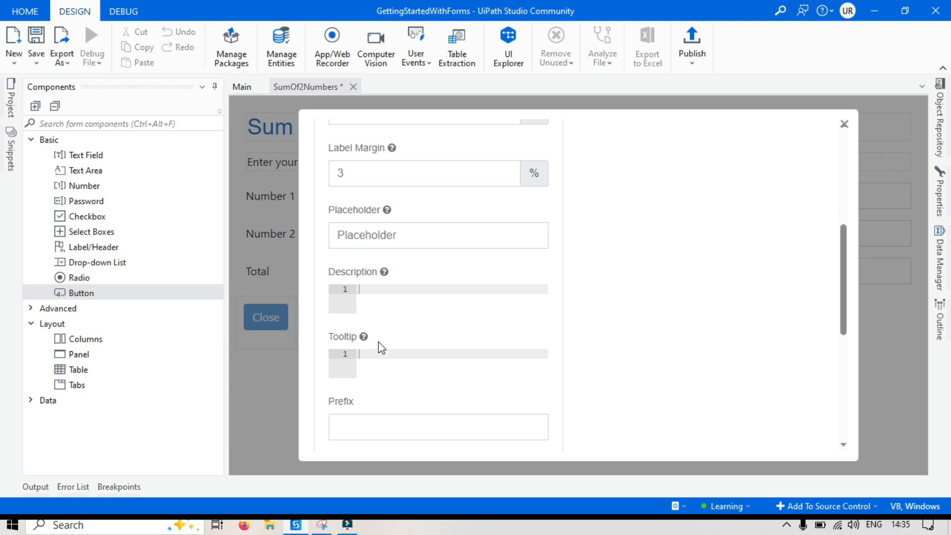
{"action": "left_click", "coordinate": [394, 234]}
{"action": "type", "text": "Please enter value"}
{"action": "left_click", "coordinate": [733, 304]}
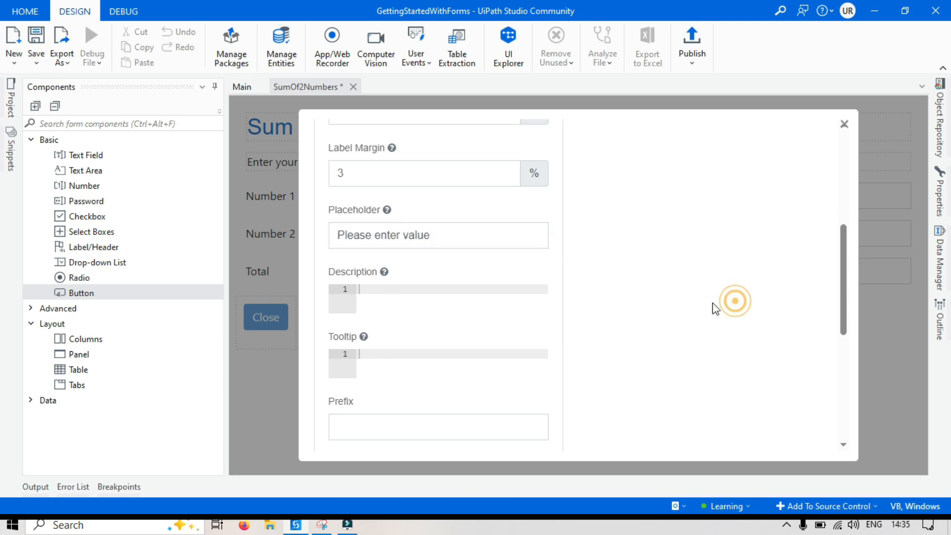
{"action": "scroll", "coordinate": [656, 309], "scroll_direction": "up", "scroll_amount": 5}
{"action": "left_click", "coordinate": [610, 295]}
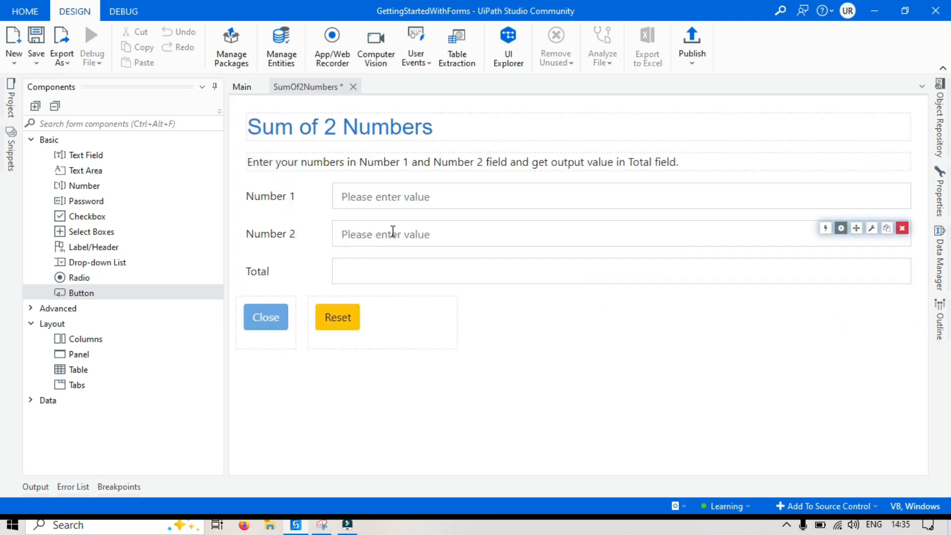
Make the Total number field disabled for input and save the component.
{"action": "left_click", "coordinate": [379, 274]}
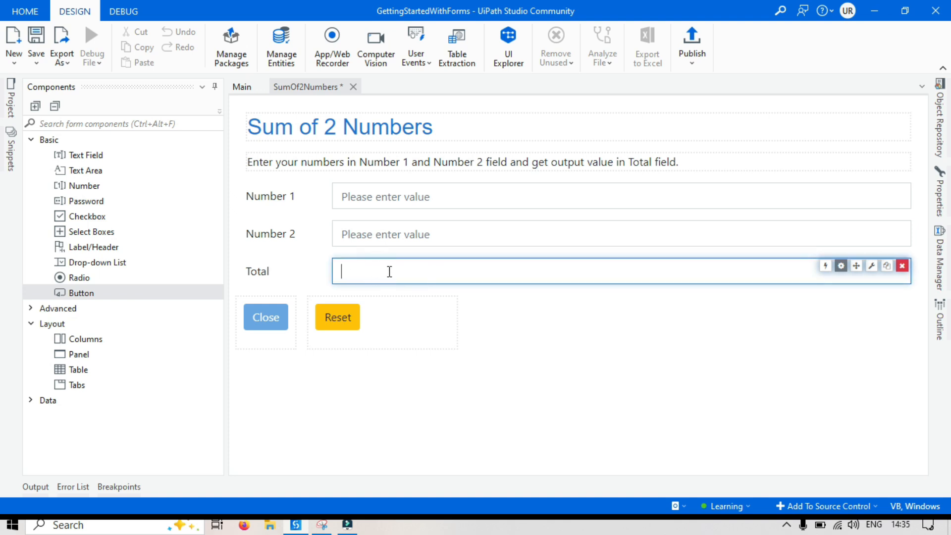
{"action": "left_click", "coordinate": [840, 266]}
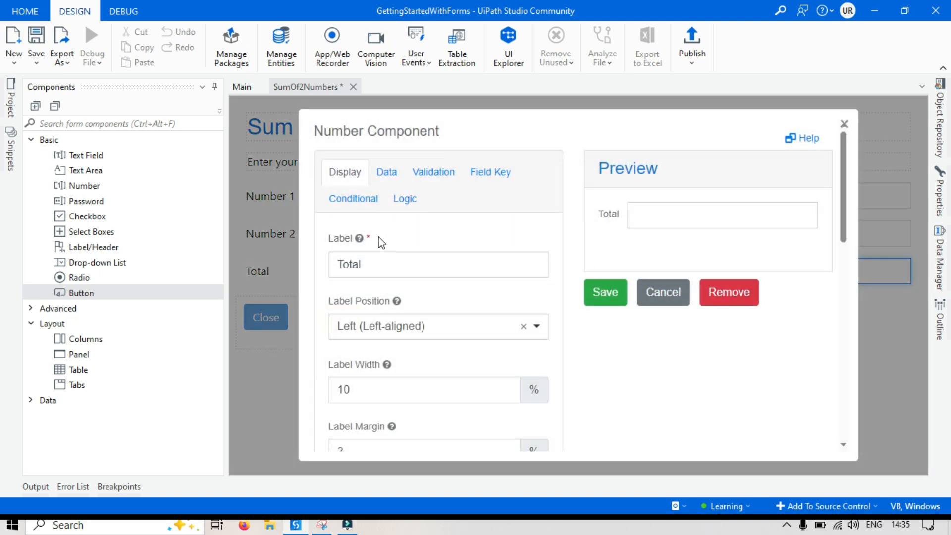
{"action": "scroll", "coordinate": [381, 243], "scroll_direction": "down", "scroll_amount": 10}
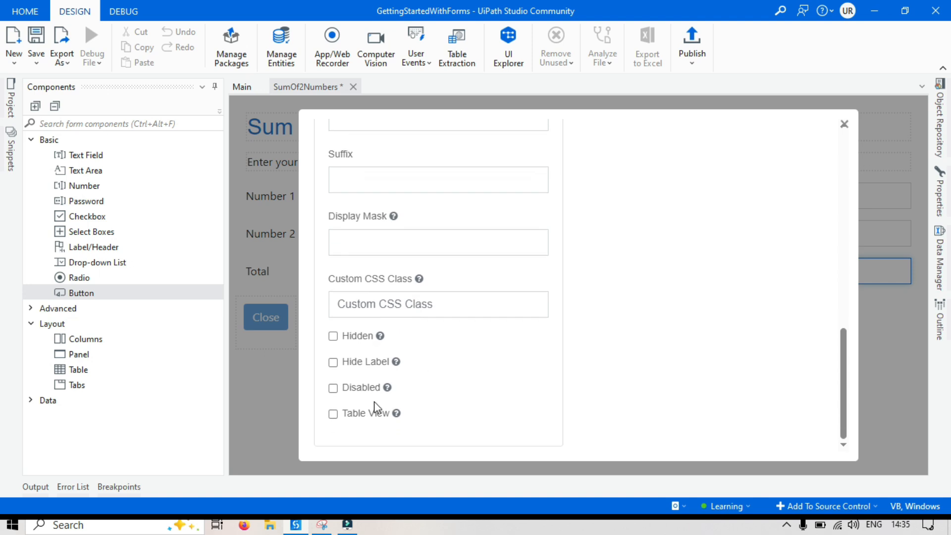
{"action": "left_click", "coordinate": [338, 390]}
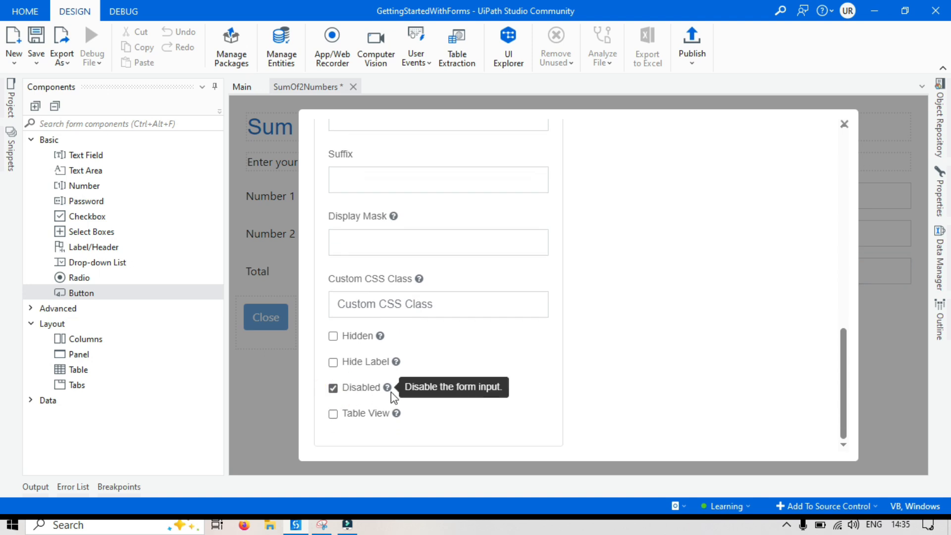
{"action": "scroll", "coordinate": [391, 391], "scroll_direction": "up", "scroll_amount": 10}
{"action": "left_click", "coordinate": [665, 224]}
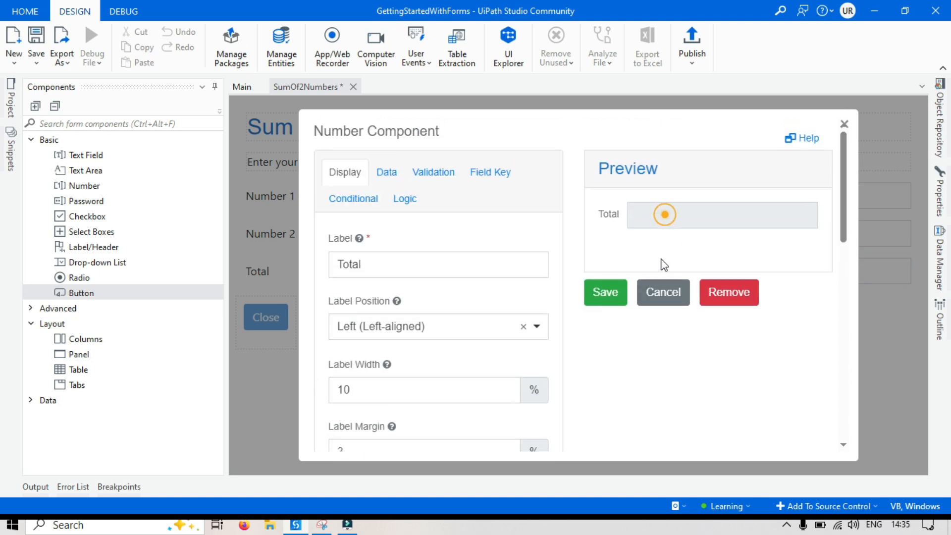
{"action": "left_click", "coordinate": [605, 297]}
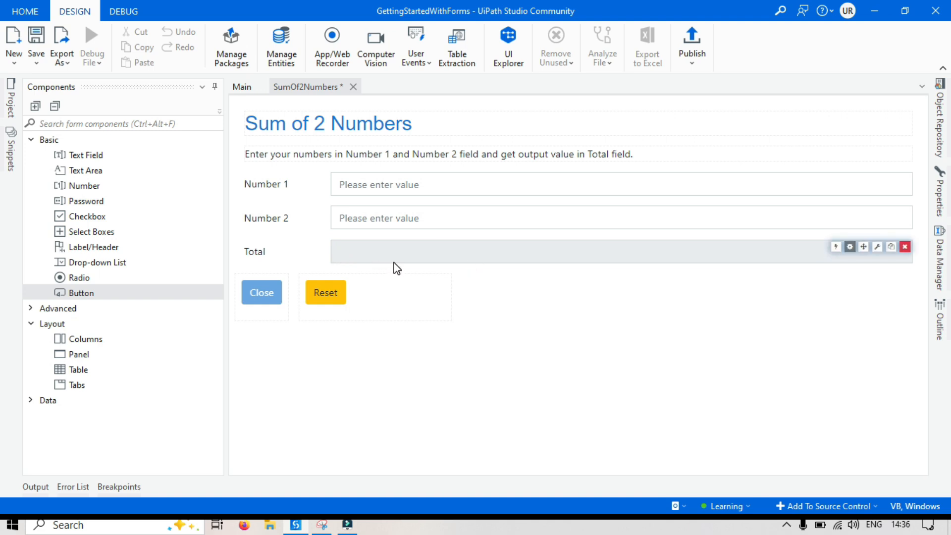
Open the Total field's settings and enlarge the form design area by collapsing the Components pane and the ribbon.
{"action": "left_click", "coordinate": [850, 247]}
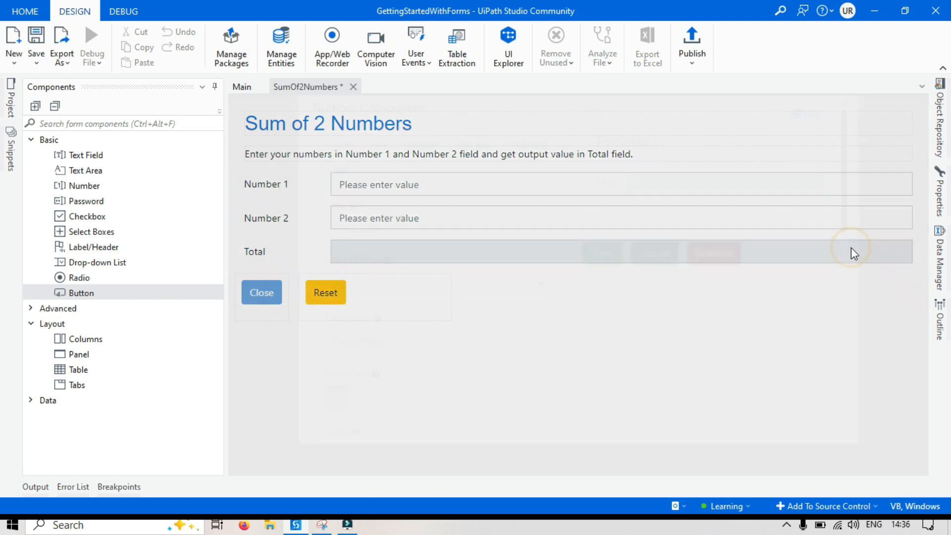
{"action": "left_click", "coordinate": [215, 87]}
{"action": "left_click", "coordinate": [942, 68]}
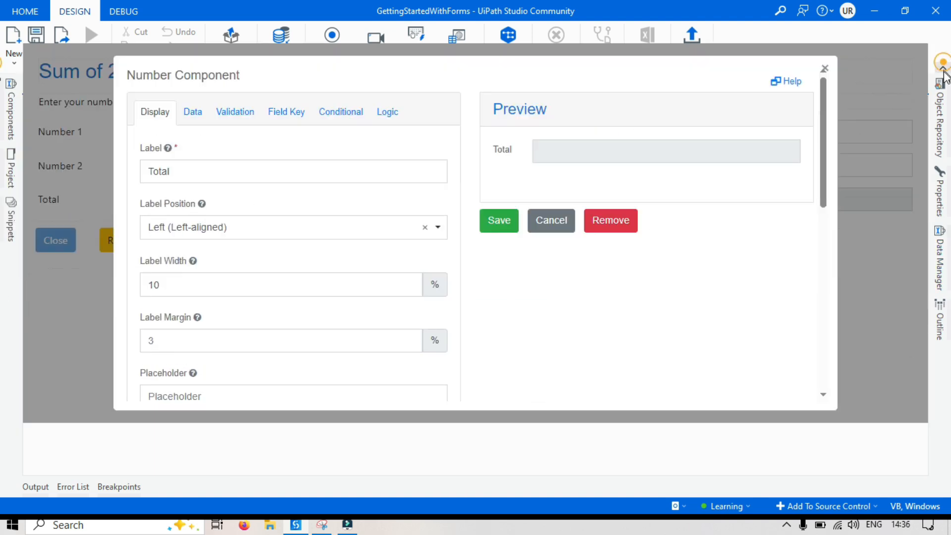
Add an advanced logic entry named "SumOf2Numbers" to the Total component.
{"action": "left_click", "coordinate": [386, 117]}
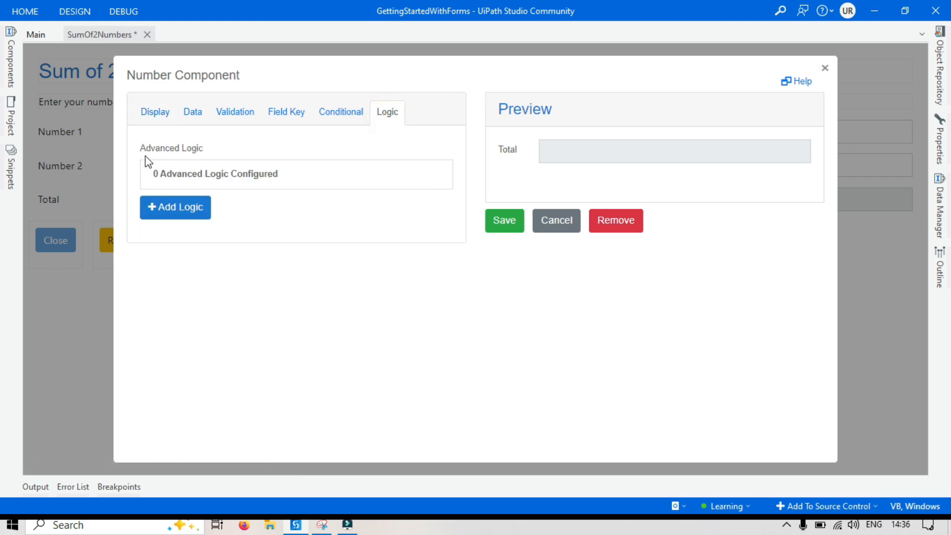
{"action": "left_click_drag", "start_coordinate": [140, 151], "coordinate": [207, 147]}
{"action": "left_click", "coordinate": [208, 146]}
{"action": "left_click", "coordinate": [177, 212]}
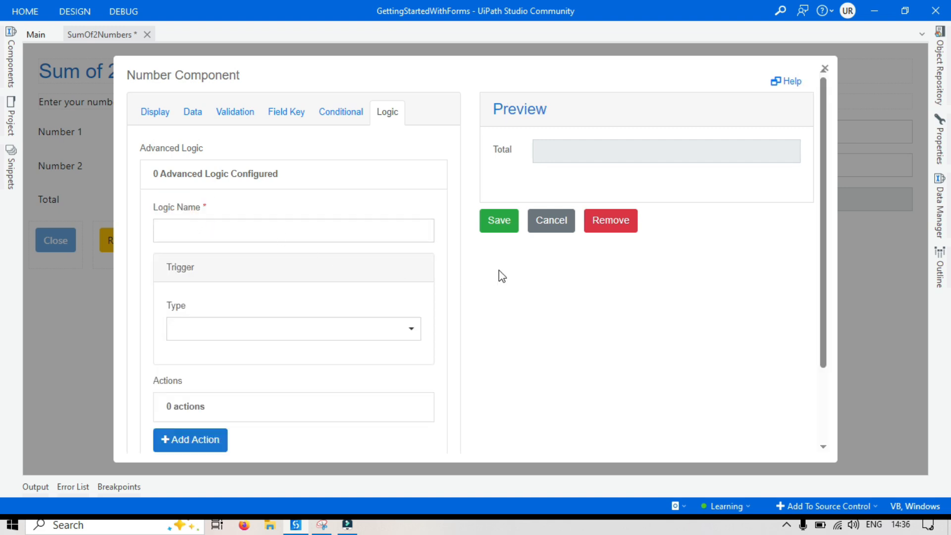
{"action": "left_click", "coordinate": [226, 233]}
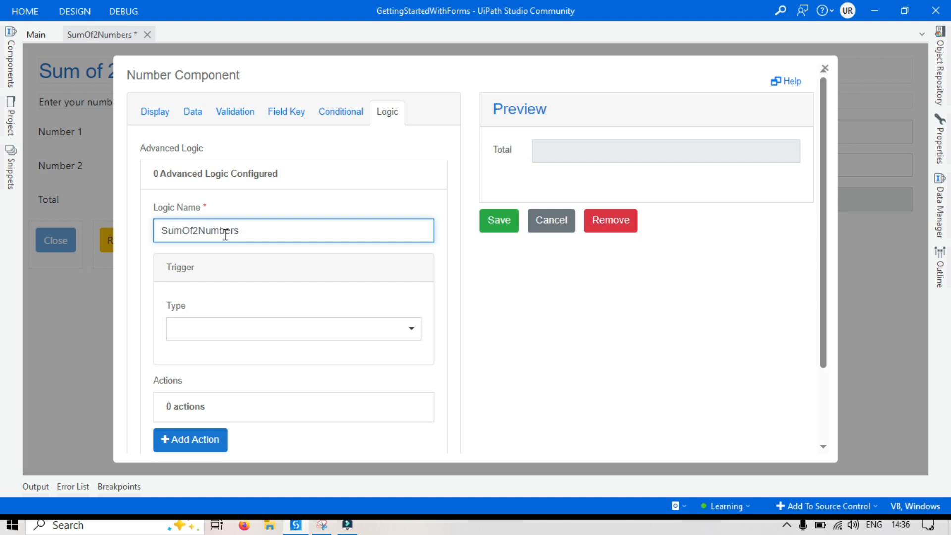
{"action": "left_click", "coordinate": [628, 358]}
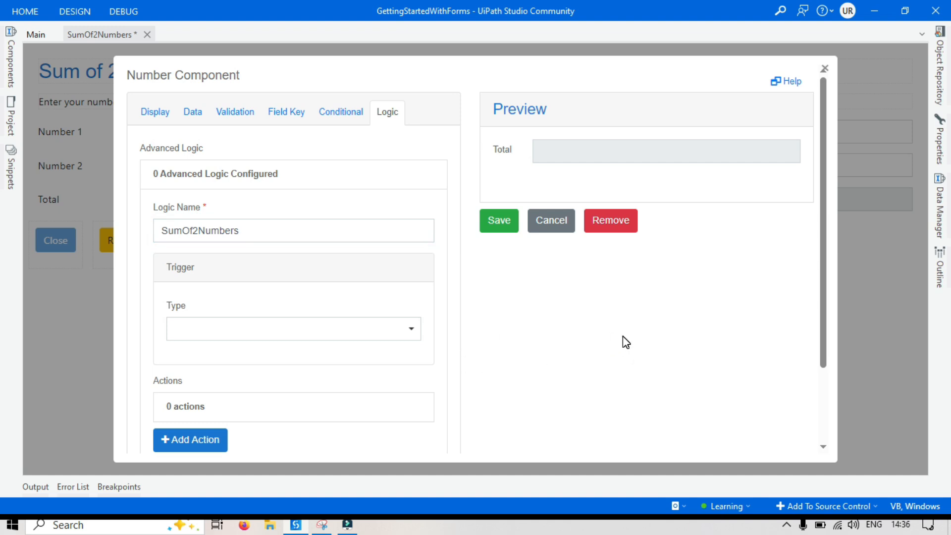
Set the trigger type of the SumOf2Numbers logic to Javascript.
{"action": "scroll", "coordinate": [244, 329], "scroll_direction": "down", "scroll_amount": 2}
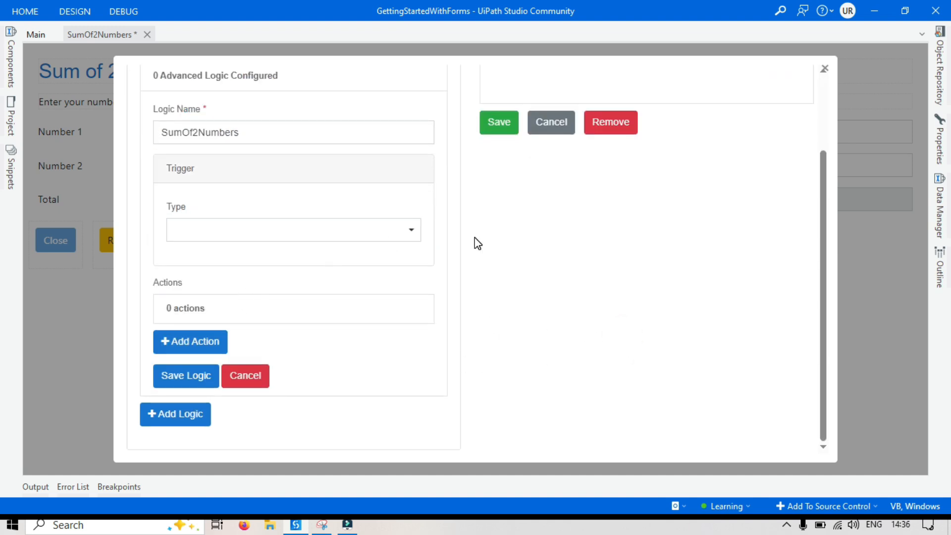
{"action": "left_click", "coordinate": [361, 233]}
{"action": "left_click", "coordinate": [215, 305]}
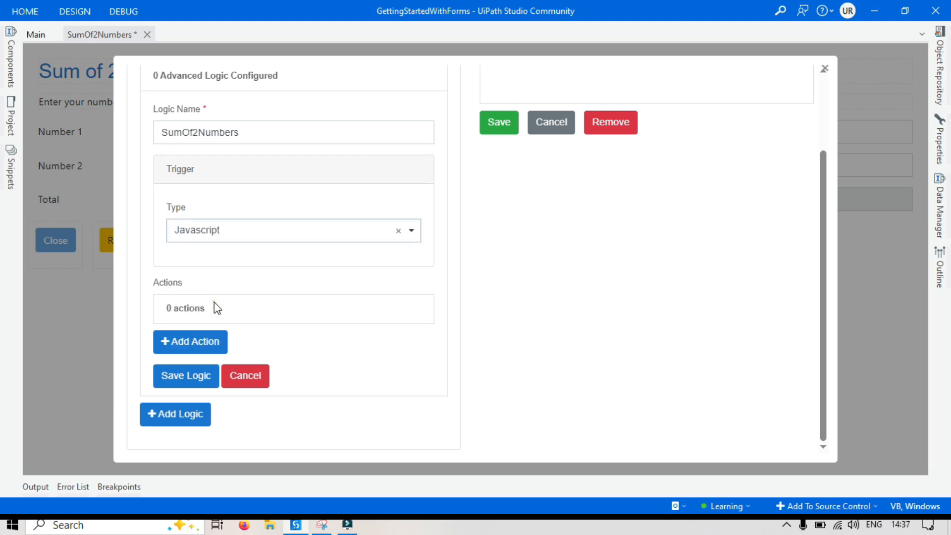
{"action": "left_click", "coordinate": [612, 288]}
{"action": "left_click", "coordinate": [276, 230]}
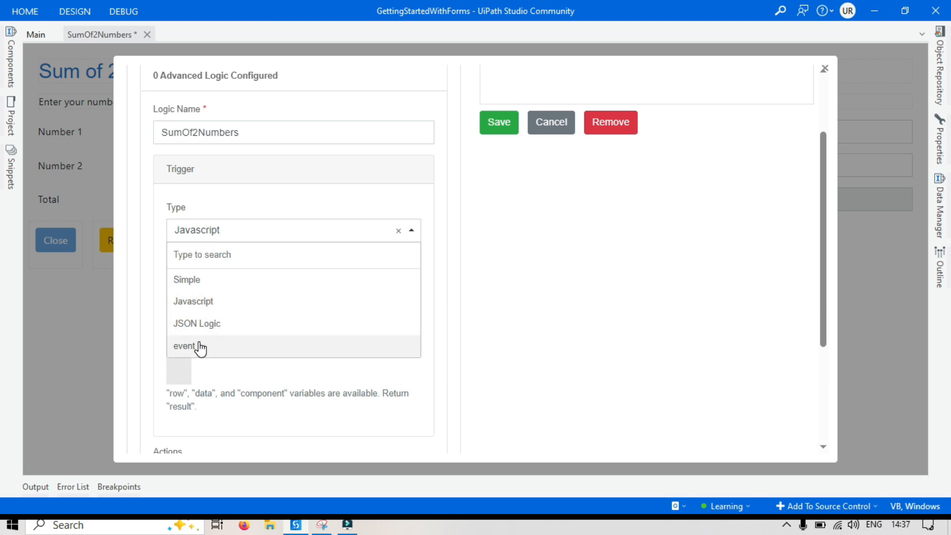
{"action": "left_click", "coordinate": [675, 340]}
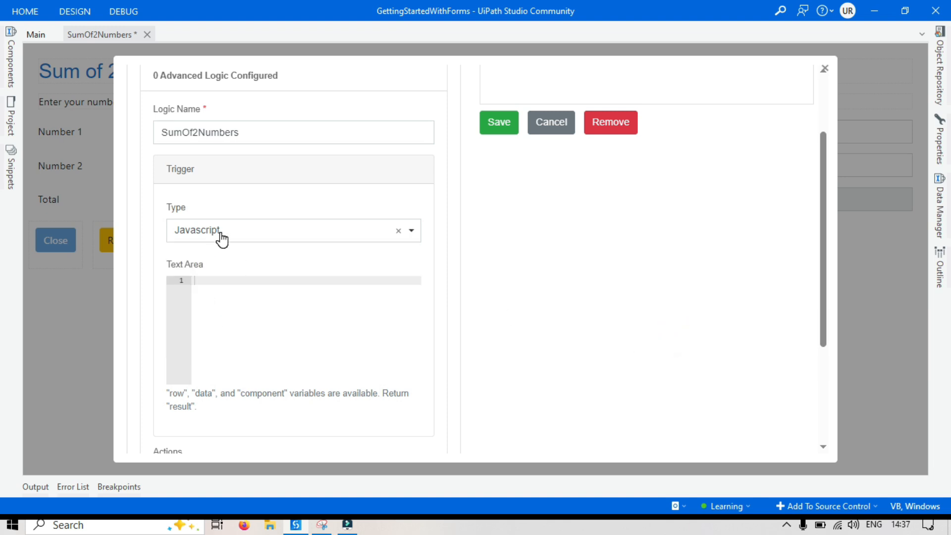
{"action": "left_click", "coordinate": [229, 281]}
{"action": "scroll", "coordinate": [243, 270], "scroll_direction": "down", "scroll_amount": 3}
{"action": "left_click", "coordinate": [573, 278]}
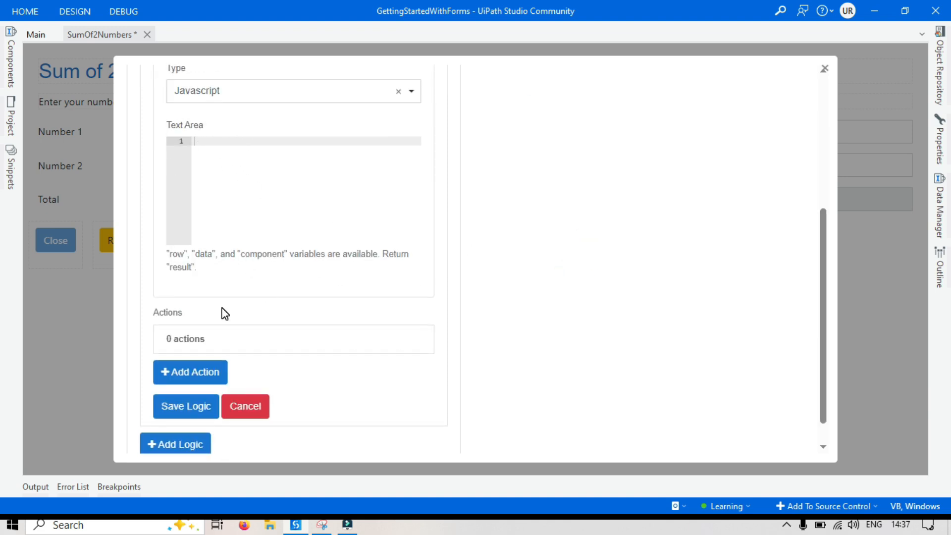
Add an action named "Sum" of type Value to the SumOf2Numbers logic.
{"action": "scroll", "coordinate": [221, 314], "scroll_direction": "down", "scroll_amount": 1}
{"action": "left_click", "coordinate": [198, 340]}
{"action": "scroll", "coordinate": [607, 291], "scroll_direction": "up", "scroll_amount": 5}
{"action": "scroll", "coordinate": [193, 274], "scroll_direction": "down", "scroll_amount": 5}
{"action": "scroll", "coordinate": [210, 287], "scroll_direction": "down", "scroll_amount": 3}
{"action": "scroll", "coordinate": [210, 284], "scroll_direction": "up", "scroll_amount": 5}
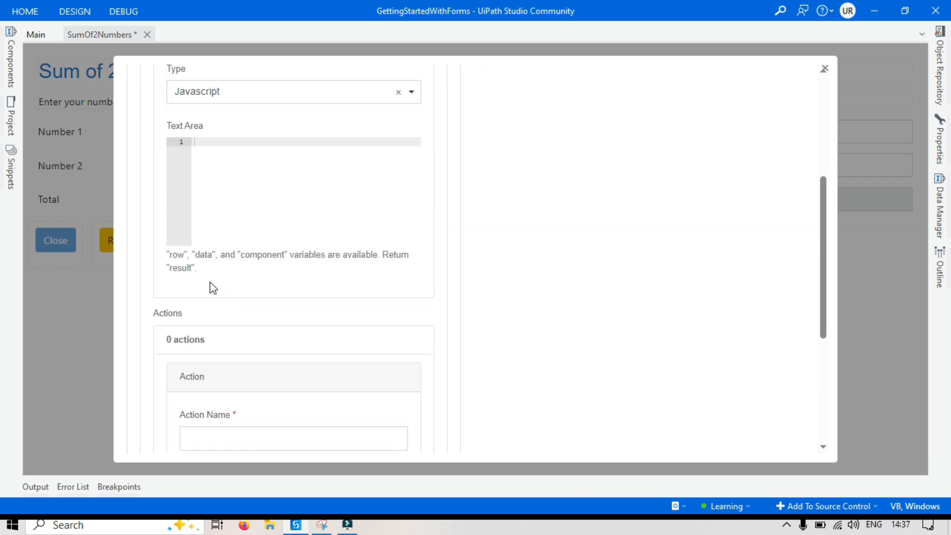
{"action": "scroll", "coordinate": [193, 253], "scroll_direction": "down", "scroll_amount": 3}
{"action": "scroll", "coordinate": [204, 266], "scroll_direction": "down", "scroll_amount": 3}
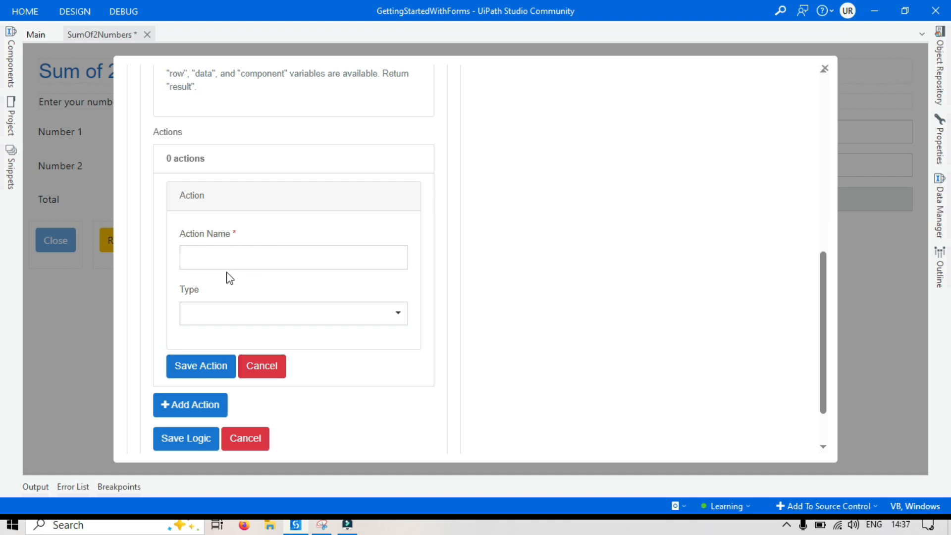
{"action": "left_click", "coordinate": [236, 260]}
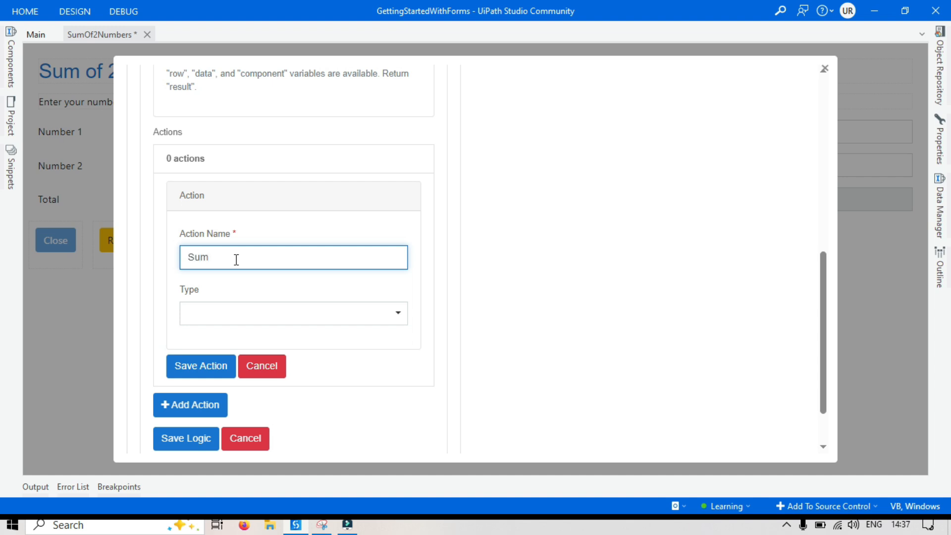
{"action": "left_click", "coordinate": [244, 316]}
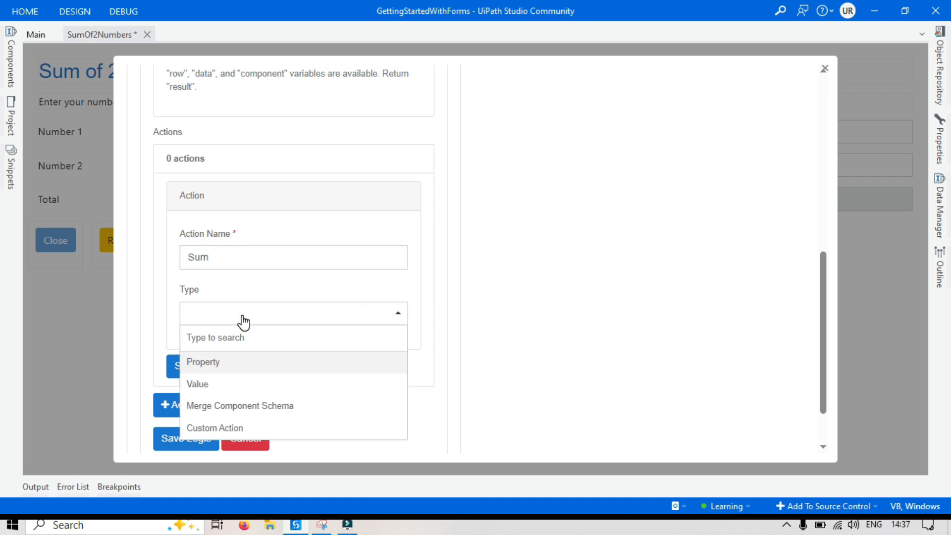
{"action": "left_click", "coordinate": [221, 384]}
{"action": "left_click", "coordinate": [544, 334]}
{"action": "scroll", "coordinate": [552, 333], "scroll_direction": "down", "scroll_amount": 5}
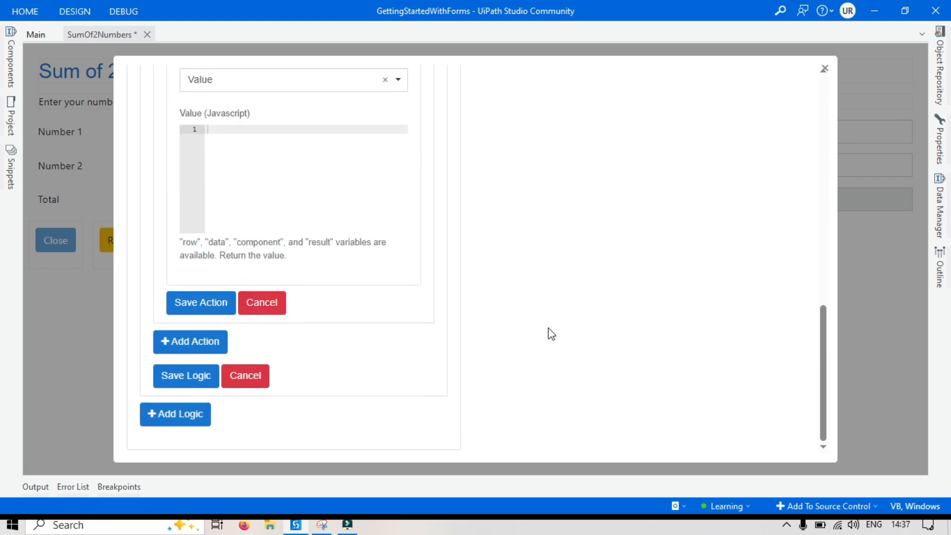
{"action": "scroll", "coordinate": [554, 335], "scroll_direction": "up", "scroll_amount": 3}
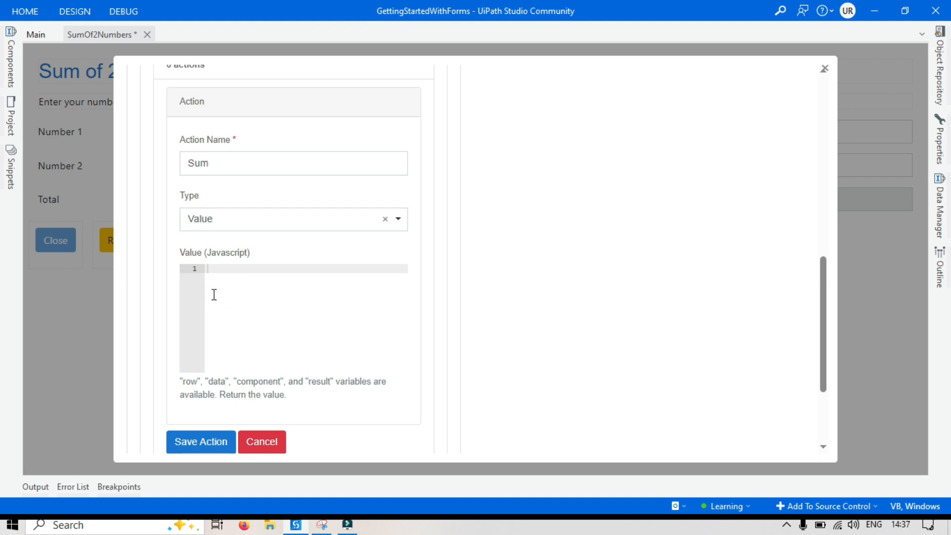
Enter the Javascript expression "data.number1 + data.number2;" as the Sum action's value.
{"action": "left_click", "coordinate": [232, 269]}
{"action": "scroll", "coordinate": [576, 331], "scroll_direction": "up", "scroll_amount": 10}
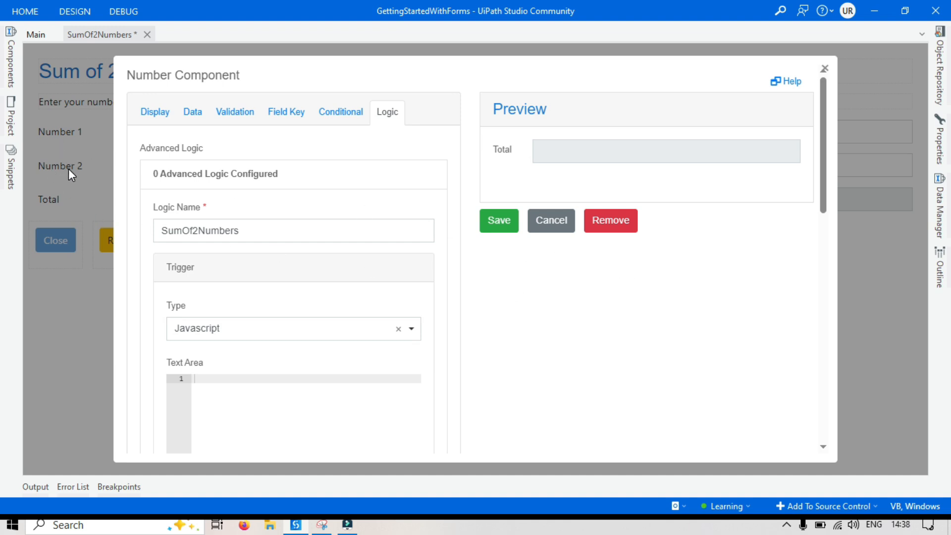
{"action": "scroll", "coordinate": [583, 262], "scroll_direction": "down", "scroll_amount": 5}
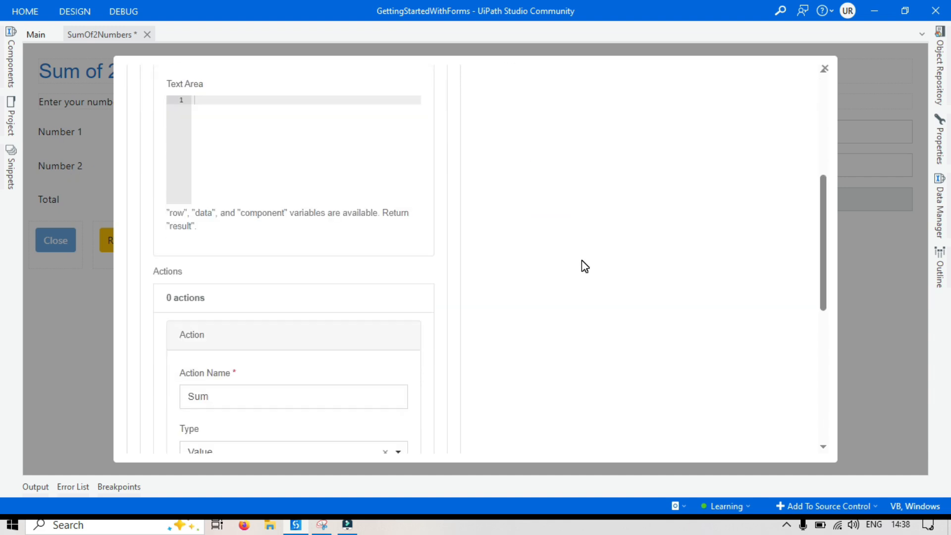
{"action": "left_click_drag", "start_coordinate": [173, 213], "coordinate": [331, 209]}
{"action": "scroll", "coordinate": [380, 245], "scroll_direction": "down", "scroll_amount": 5}
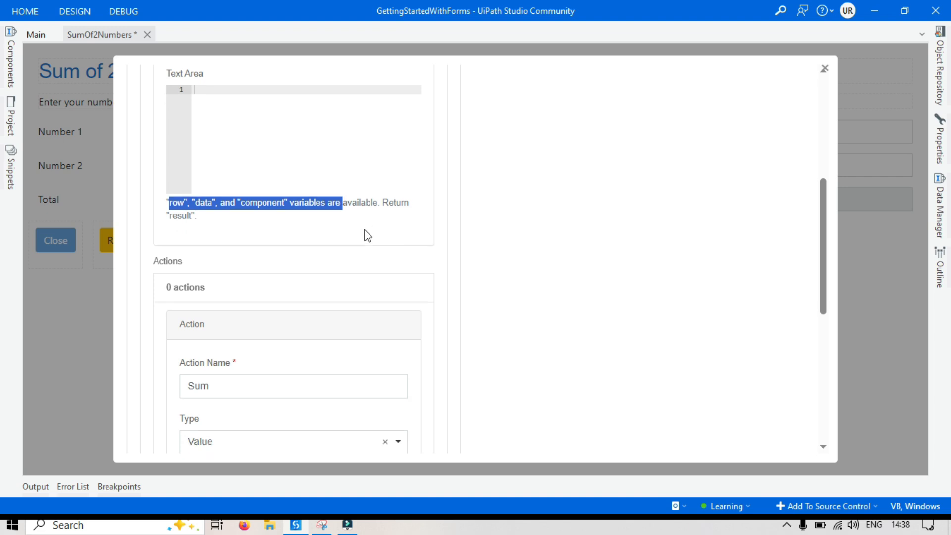
{"action": "left_click_drag", "start_coordinate": [184, 336], "coordinate": [374, 352]}
{"action": "left_click", "coordinate": [373, 347]}
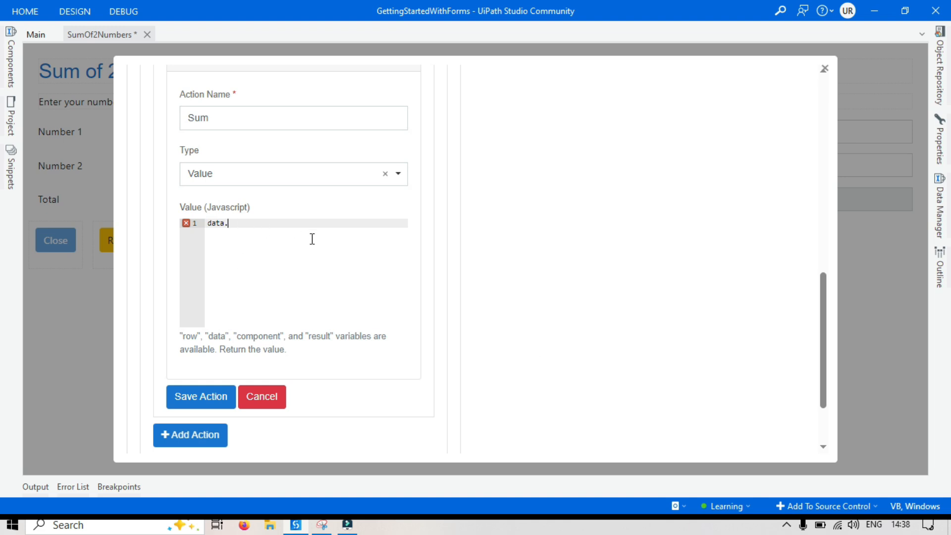
{"action": "type", "text": "mber1 + data.number2;"}
{"action": "left_click_drag", "start_coordinate": [339, 223], "coordinate": [202, 223]}
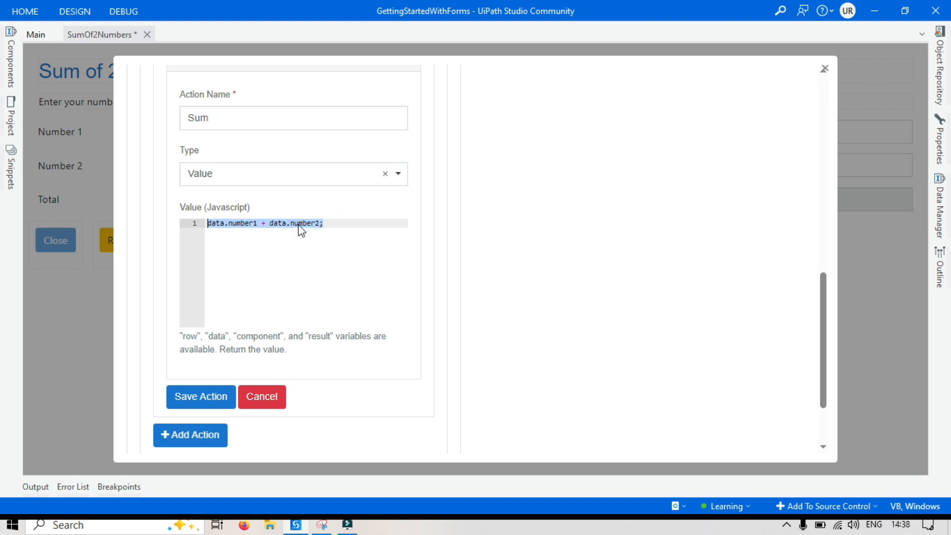
{"action": "left_click", "coordinate": [341, 226]}
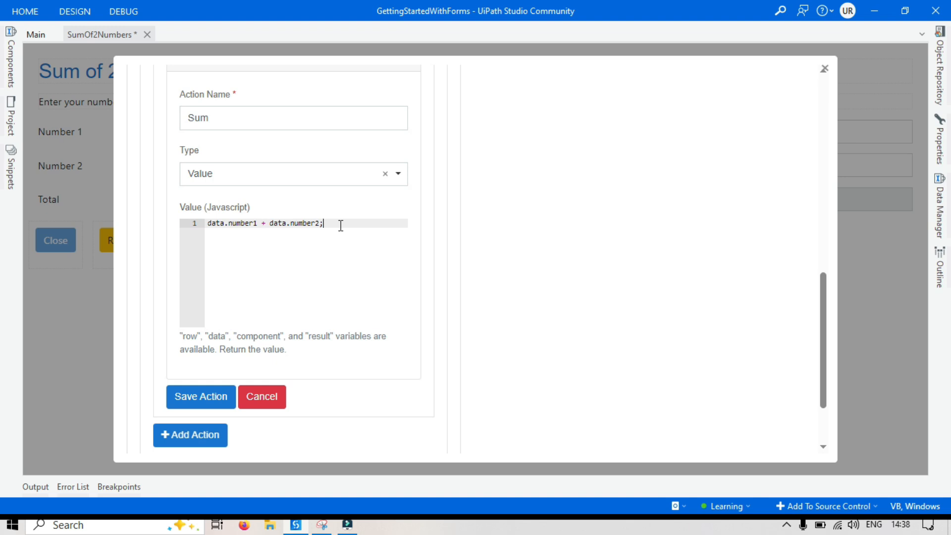
Assign the sum expression to a variable with "total =" and add "return total;" on the second line of the script.
{"action": "left_click_drag", "start_coordinate": [221, 344], "coordinate": [287, 350]}
{"action": "left_click", "coordinate": [290, 353]}
{"action": "left_click", "coordinate": [205, 225]}
{"action": "type", "text": "total ="}
{"action": "key", "text": "Return"}
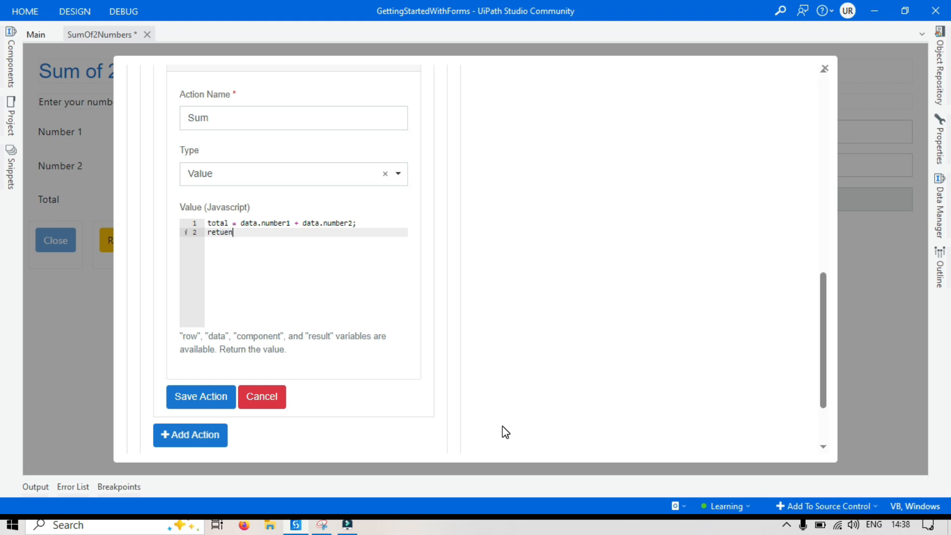
{"action": "type", "text": "return total"}
{"action": "mouse_move", "coordinate": [197, 245]}
{"action": "scroll", "coordinate": [276, 272], "scroll_direction": "up", "scroll_amount": 3}
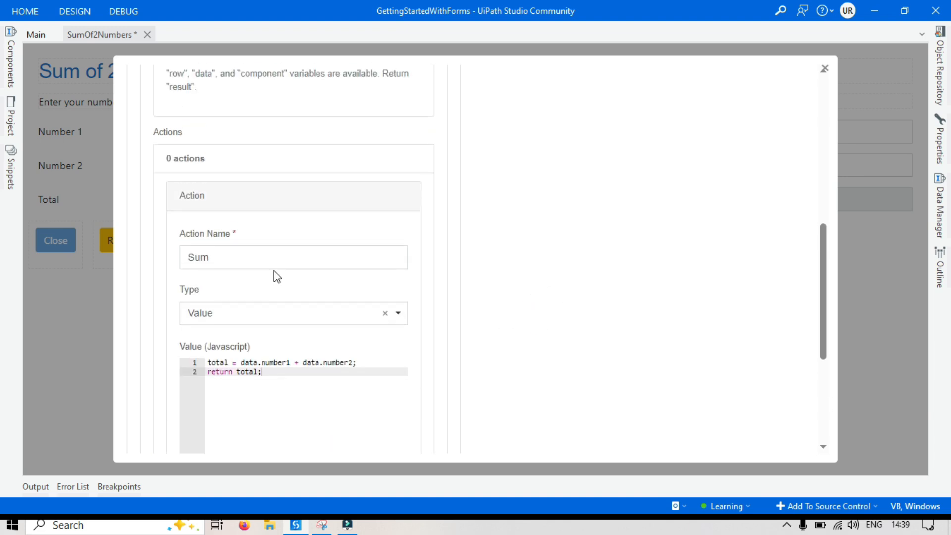
Enter the Javascript "return result;" in the trigger of the SumOf2Numbers logic.
{"action": "left_click_drag", "start_coordinate": [275, 374], "coordinate": [236, 372]}
{"action": "key", "text": "ctrl+a"}
{"action": "left_click", "coordinate": [577, 357]}
{"action": "scroll", "coordinate": [587, 372], "scroll_direction": "up", "scroll_amount": 5}
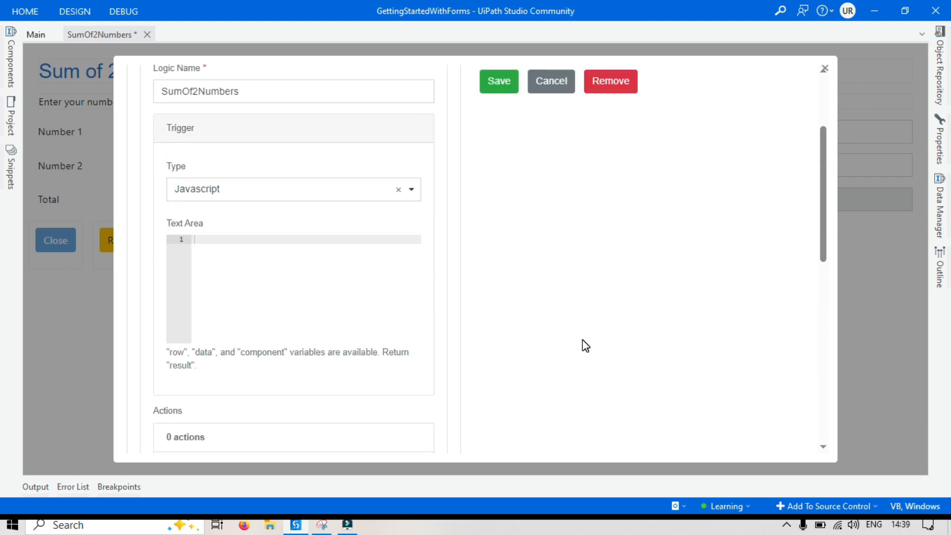
{"action": "scroll", "coordinate": [510, 292], "scroll_direction": "up", "scroll_amount": 3}
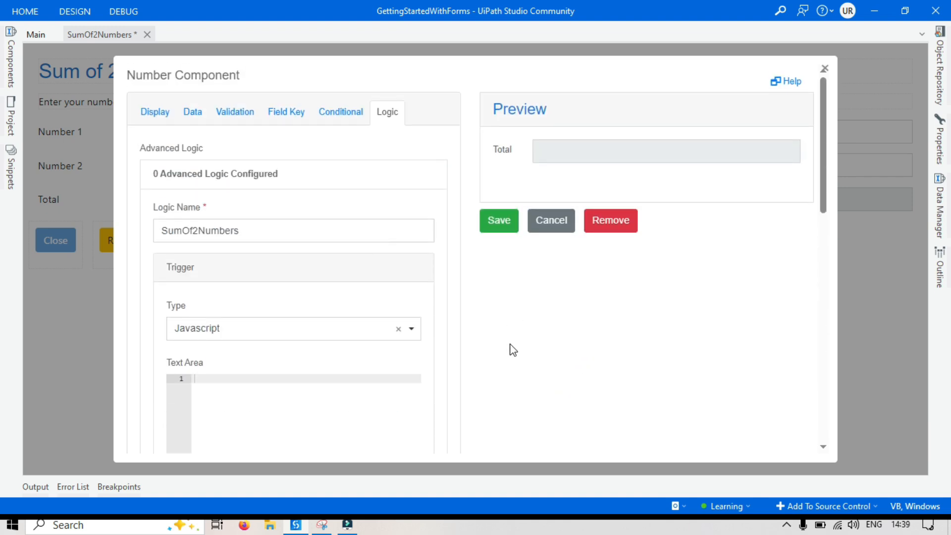
{"action": "scroll", "coordinate": [233, 240], "scroll_direction": "down", "scroll_amount": 3}
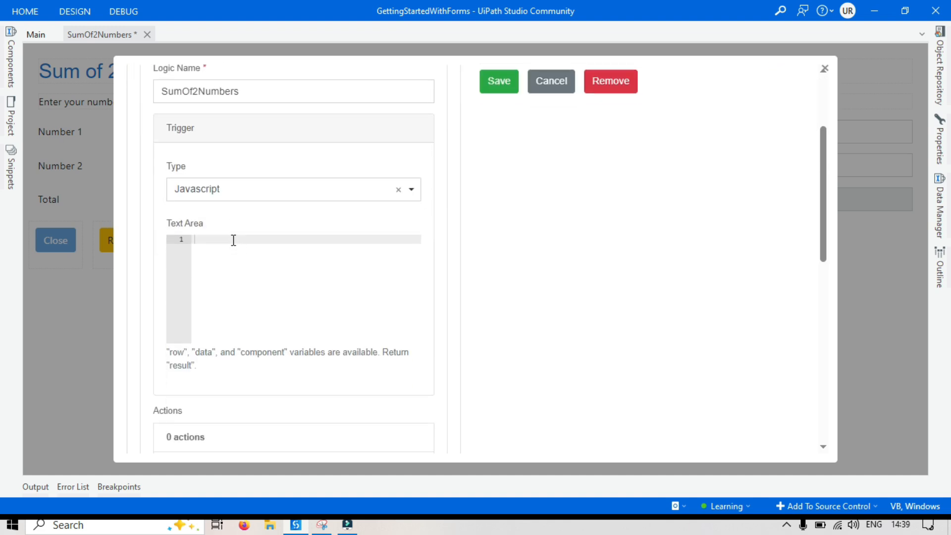
{"action": "left_click", "coordinate": [207, 238]}
{"action": "type", "text": "retue"}
{"action": "type", "text": "n result;"}
{"action": "left_click_drag", "start_coordinate": [193, 366], "coordinate": [165, 369]}
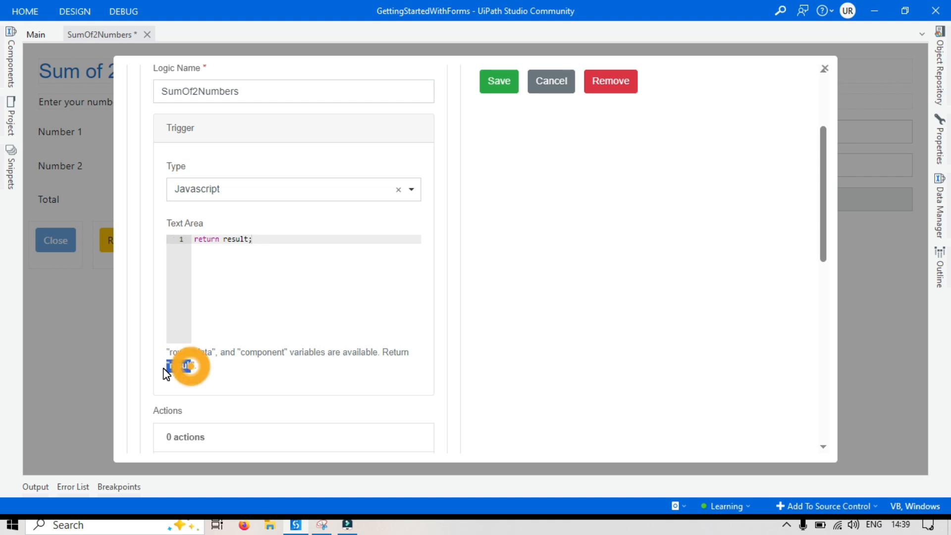
{"action": "left_click_drag", "start_coordinate": [383, 352], "coordinate": [388, 383]}
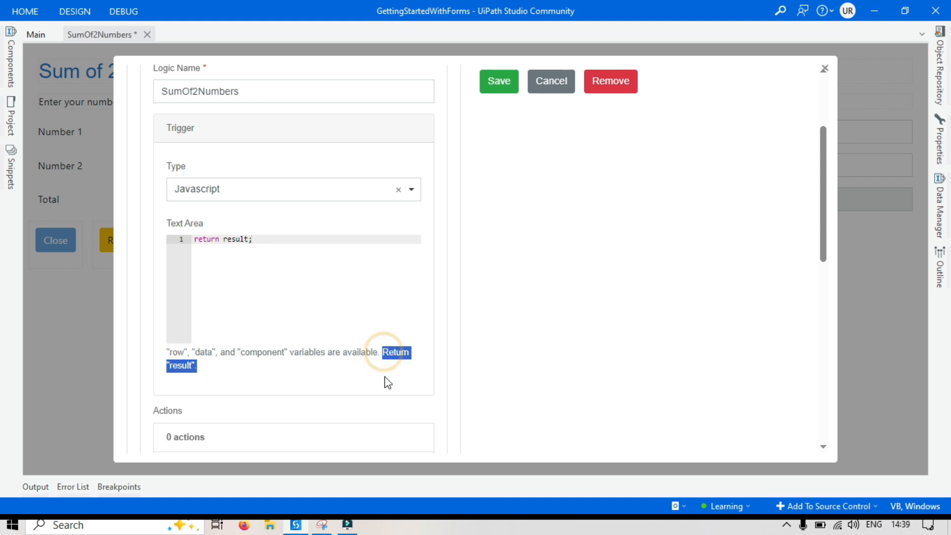
{"action": "left_click", "coordinate": [308, 371]}
{"action": "left_click", "coordinate": [265, 240]}
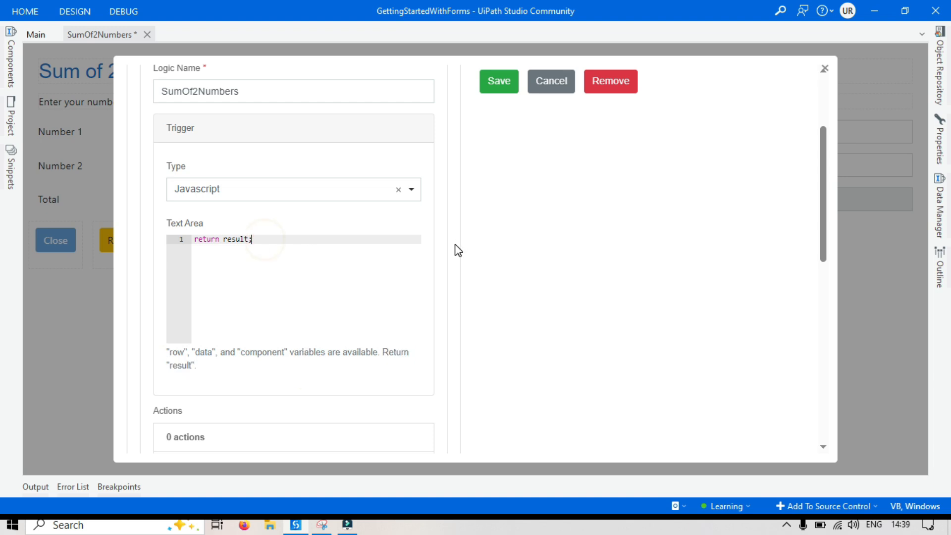
{"action": "left_click", "coordinate": [578, 293]}
Save the Sum action and the SumOf2Numbers logic along with the Total component's settings.
{"action": "scroll", "coordinate": [568, 282], "scroll_direction": "down", "scroll_amount": 5}
{"action": "scroll", "coordinate": [567, 286], "scroll_direction": "up", "scroll_amount": 8}
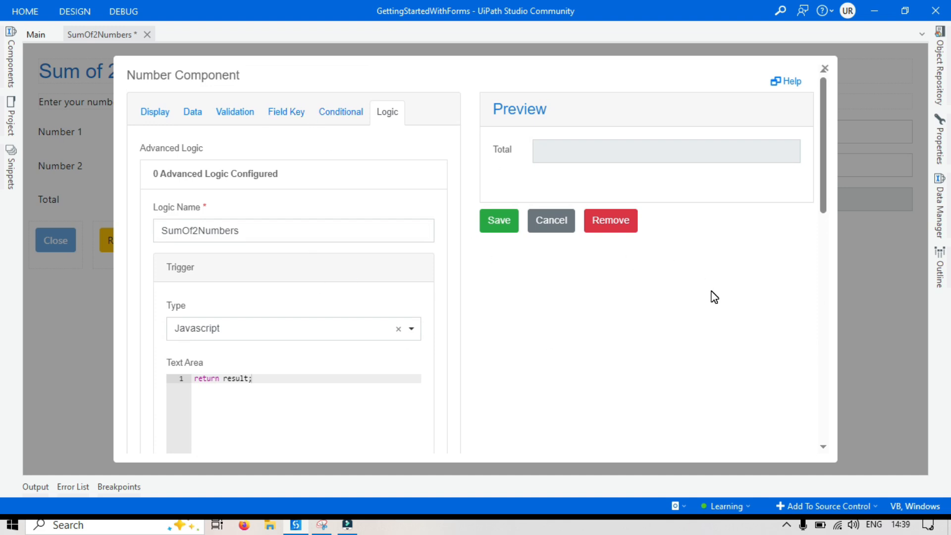
{"action": "scroll", "coordinate": [668, 308], "scroll_direction": "down", "scroll_amount": 3}
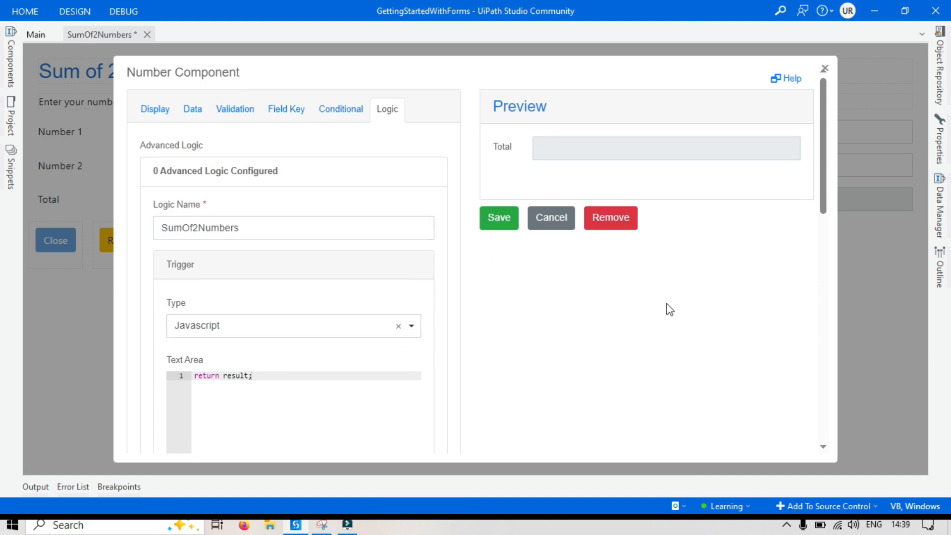
{"action": "scroll", "coordinate": [696, 338], "scroll_direction": "up", "scroll_amount": 3}
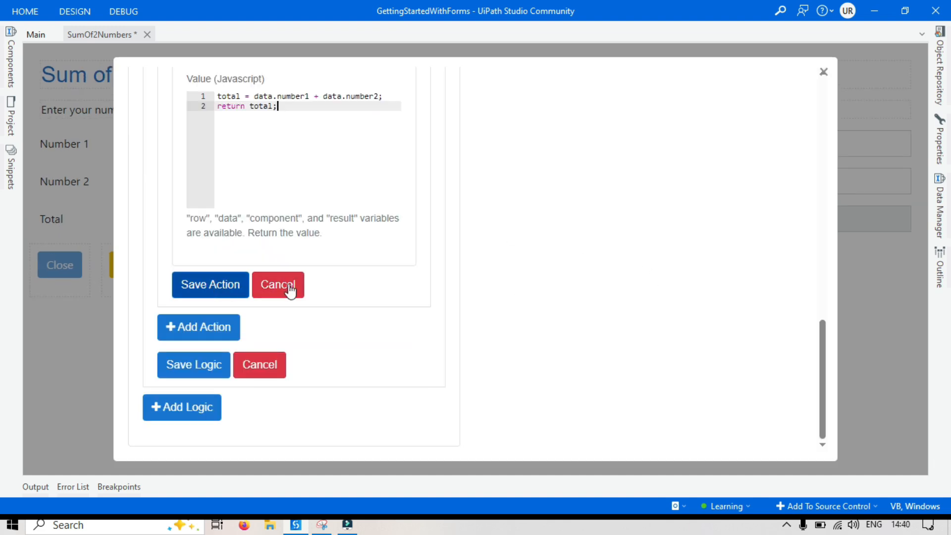
{"action": "scroll", "coordinate": [431, 292], "scroll_direction": "up", "scroll_amount": 5}
{"action": "scroll", "coordinate": [253, 309], "scroll_direction": "down", "scroll_amount": 5}
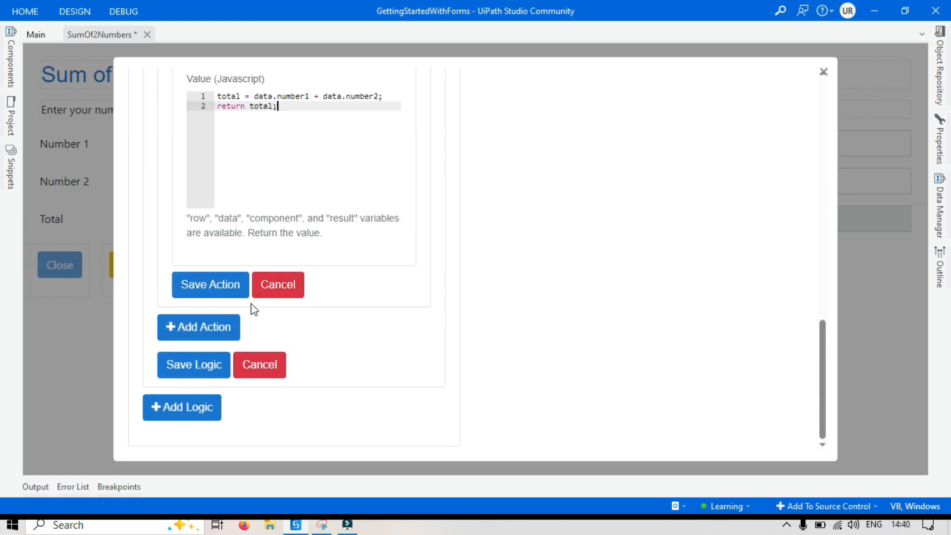
{"action": "left_click", "coordinate": [208, 291]}
{"action": "left_click", "coordinate": [194, 366]}
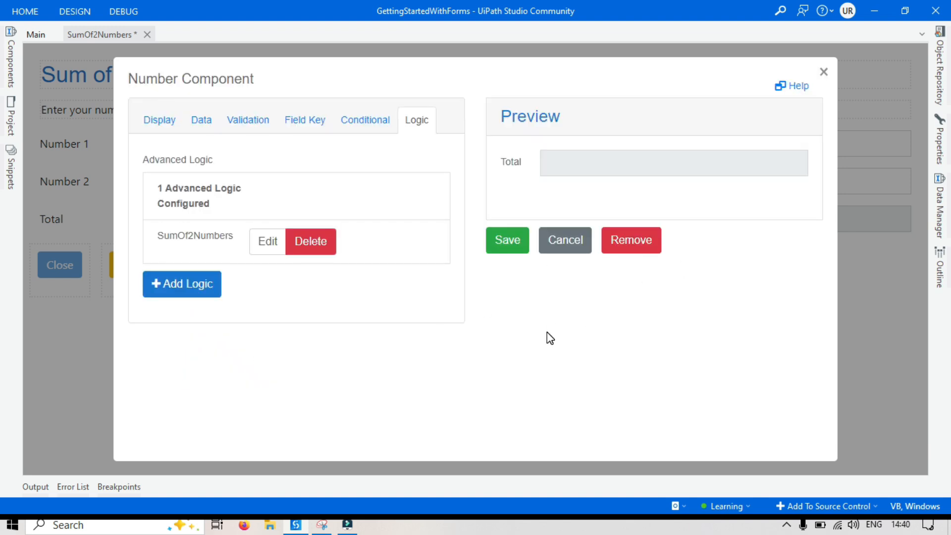
{"action": "left_click", "coordinate": [512, 249]}
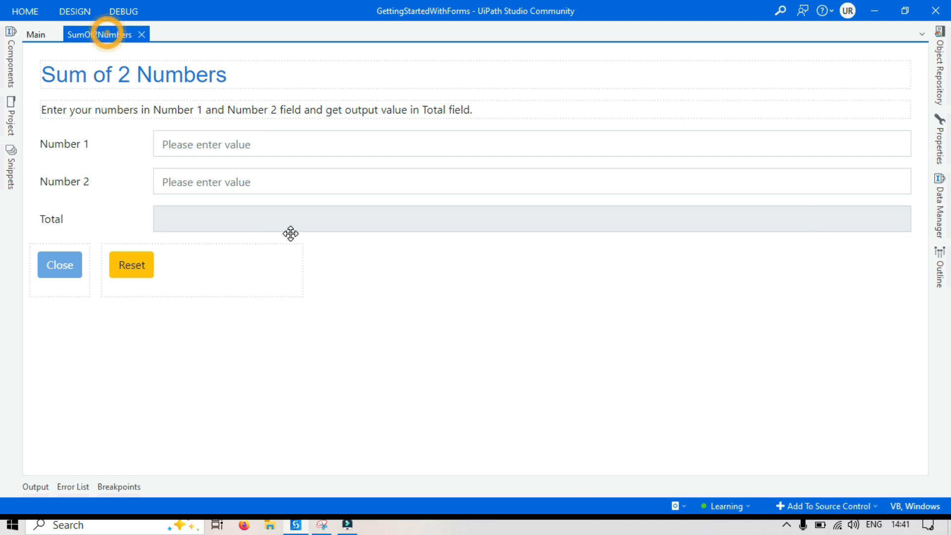
Select SumOf2Numbers as the form for the Show Form activity in the Main workflow.
{"action": "left_click", "coordinate": [210, 372]}
{"action": "left_click", "coordinate": [36, 39]}
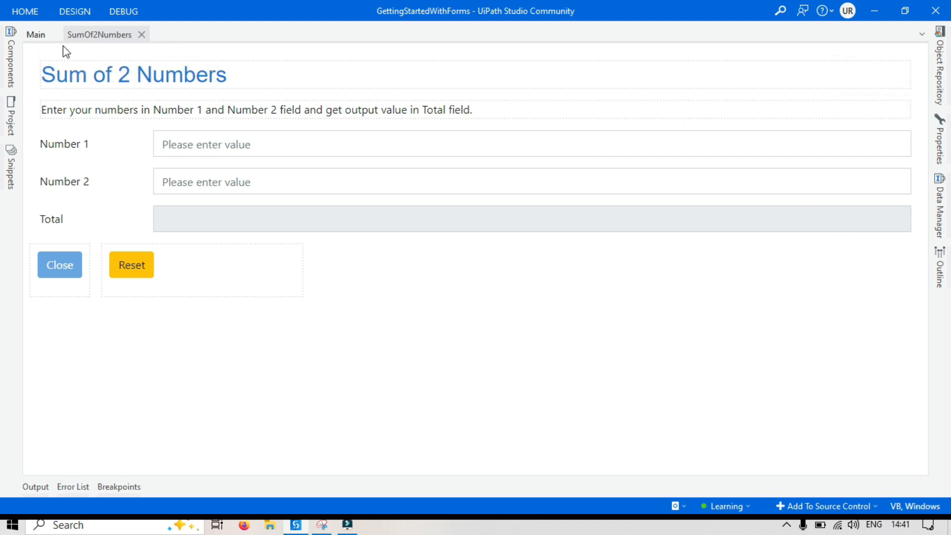
{"action": "left_click", "coordinate": [34, 37]}
{"action": "left_click", "coordinate": [201, 241]}
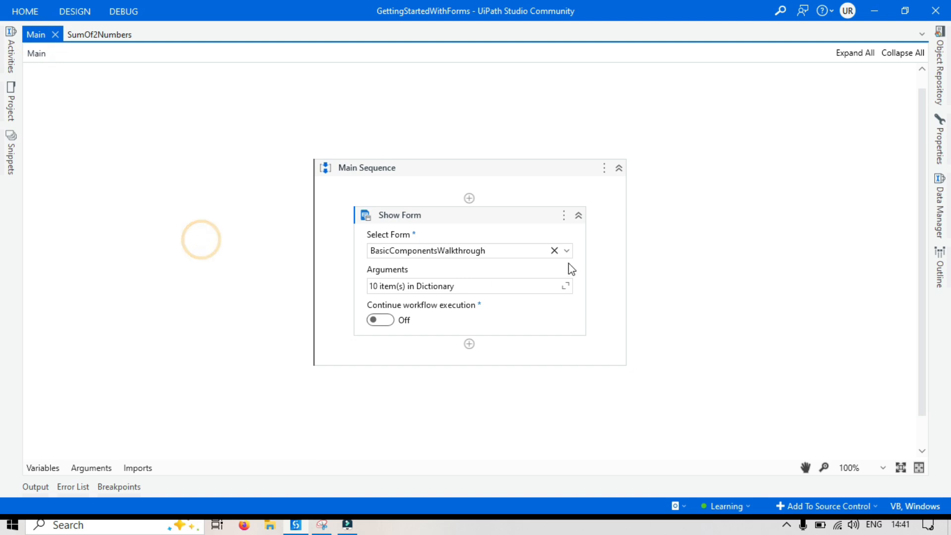
{"action": "left_click", "coordinate": [568, 251]}
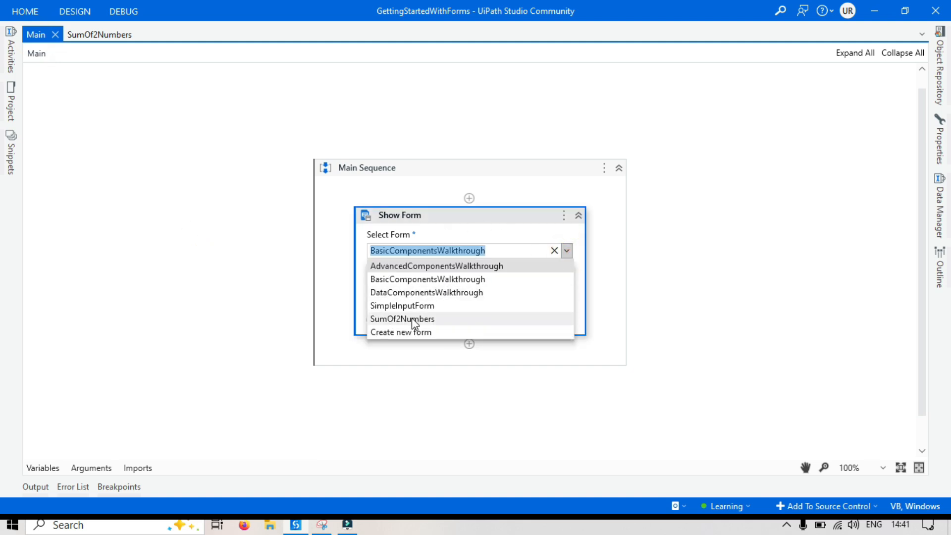
{"action": "left_click", "coordinate": [408, 319]}
{"action": "left_click", "coordinate": [218, 290]}
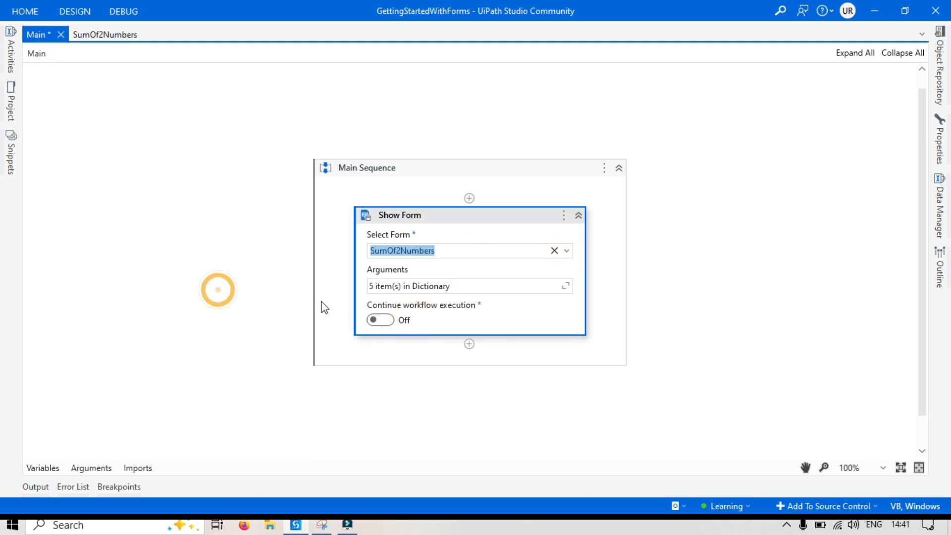
{"action": "left_click", "coordinate": [388, 277]}
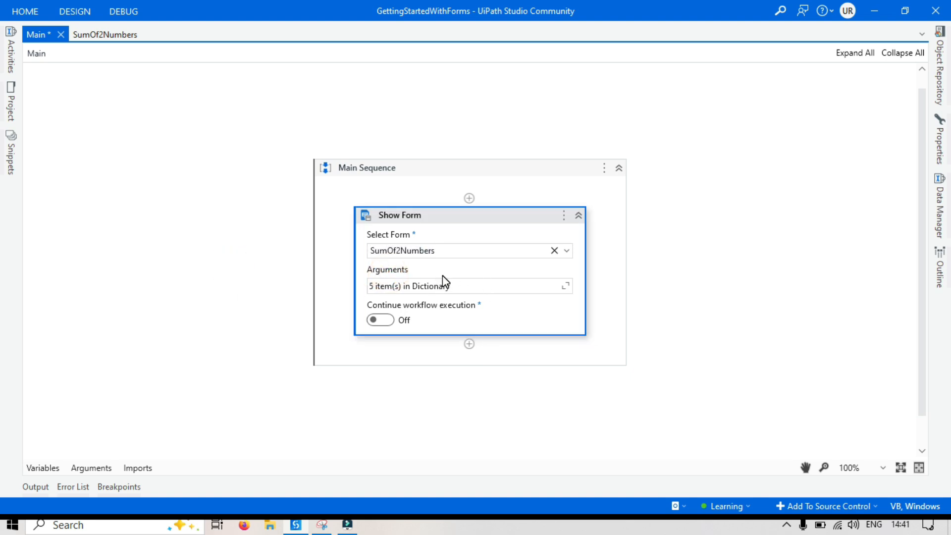
Run the Main file and widen the form window until all fields and both buttons fit, moving it as needed.
{"action": "left_click", "coordinate": [129, 159]}
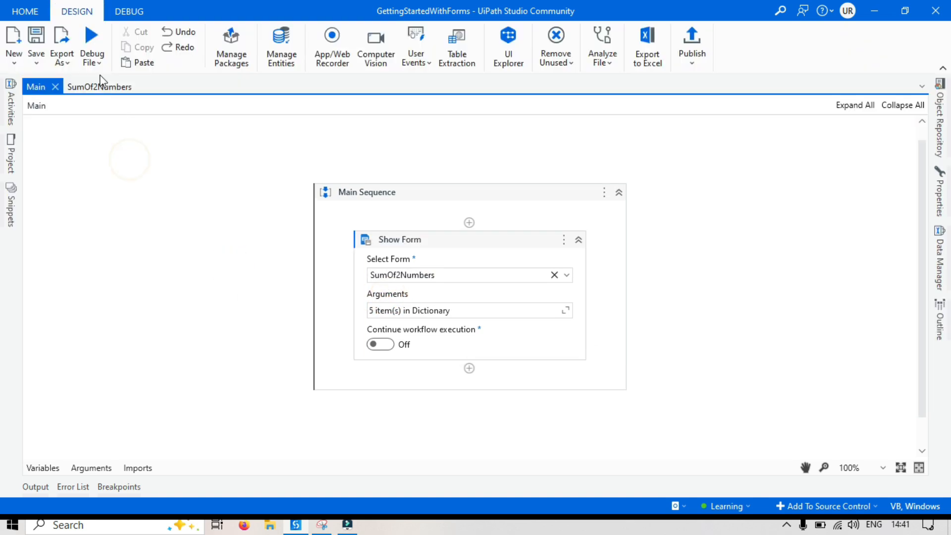
{"action": "left_click", "coordinate": [94, 62]}
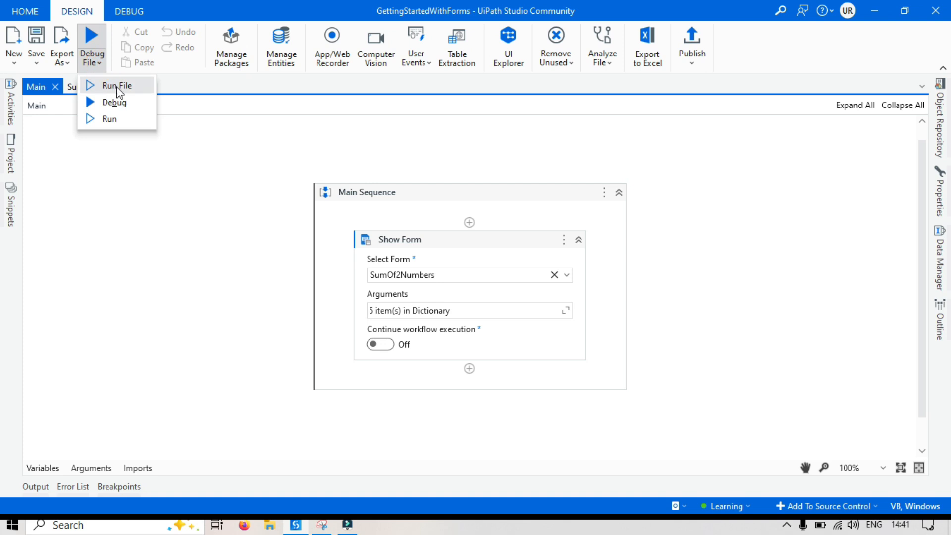
{"action": "left_click", "coordinate": [117, 87]}
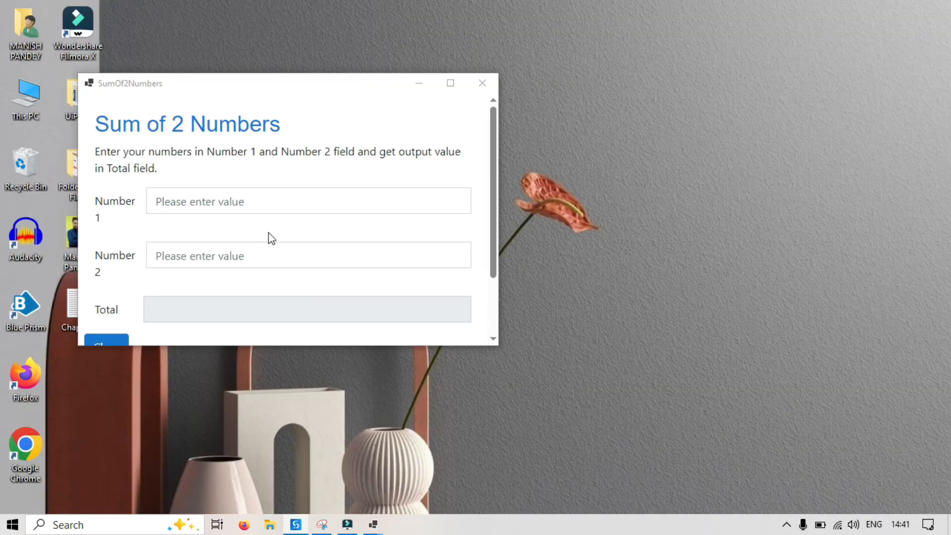
{"action": "left_click_drag", "start_coordinate": [275, 90], "coordinate": [414, 49]}
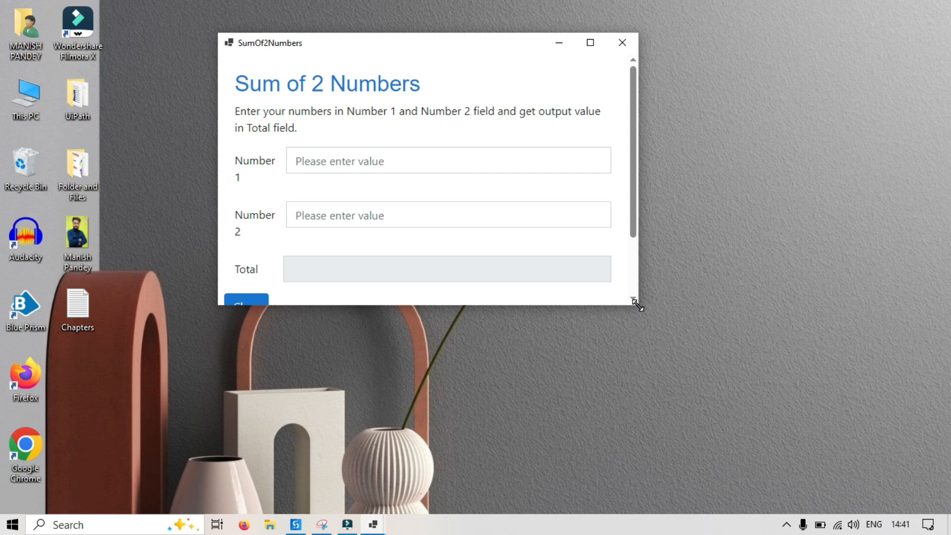
{"action": "left_click_drag", "start_coordinate": [638, 306], "coordinate": [793, 303]}
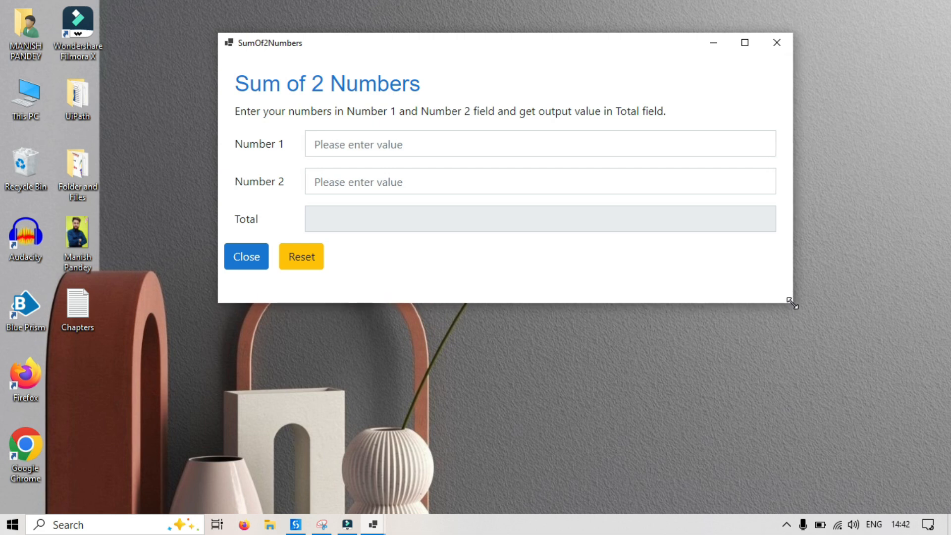
{"action": "left_click_drag", "start_coordinate": [441, 62], "coordinate": [394, 113]}
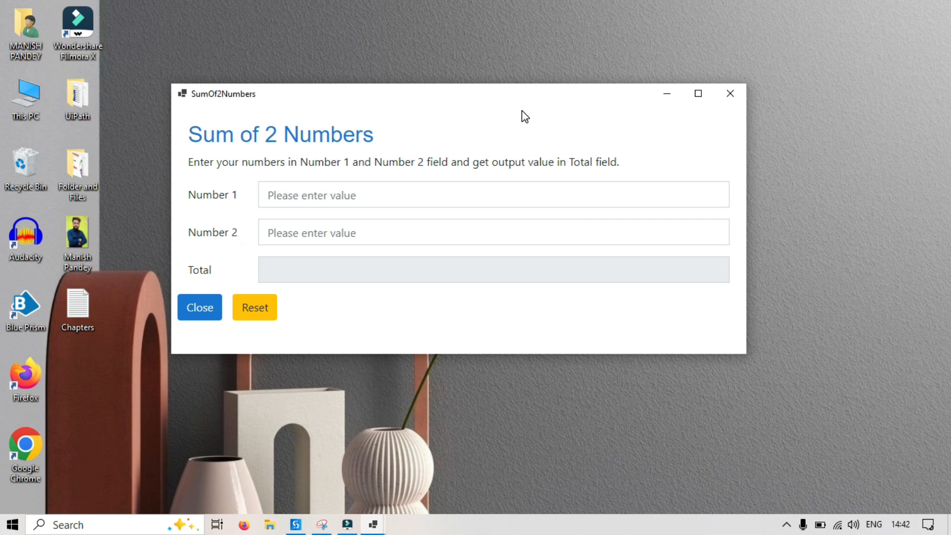
Enter 10 as Number 1 and 5 as Number 2 in the running form and check the Total.
{"action": "left_click", "coordinate": [353, 195]}
{"action": "type", "text": "10"}
{"action": "left_click", "coordinate": [371, 233]}
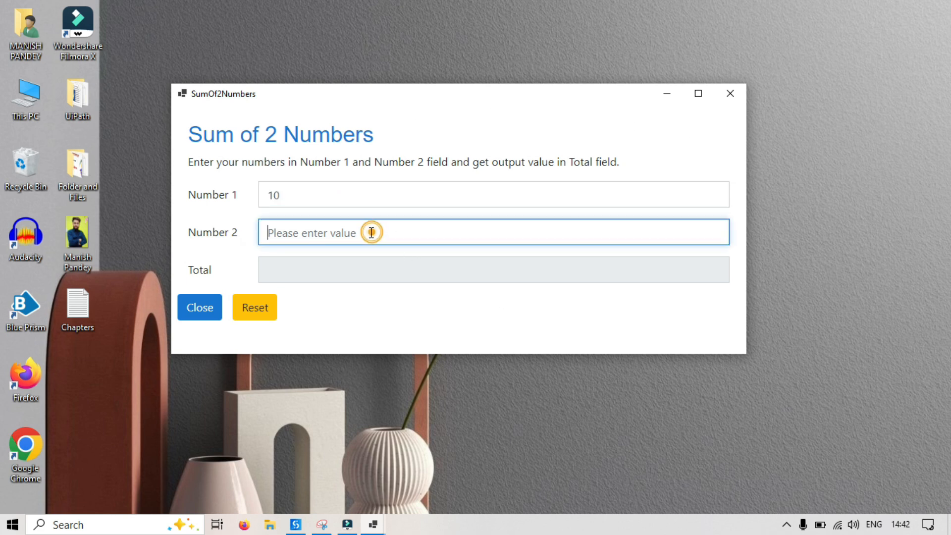
{"action": "type", "text": "5"}
{"action": "left_click", "coordinate": [250, 214]}
{"action": "left_click_drag", "start_coordinate": [290, 272], "coordinate": [274, 272]}
{"action": "double_click", "coordinate": [275, 272]}
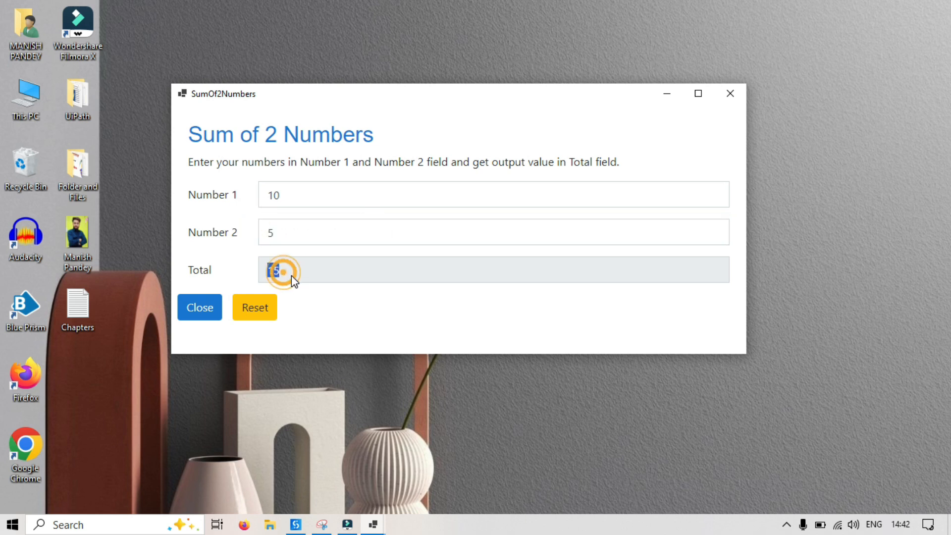
Change Number 2 to 50 and Number 1 to 100, checking the Total after each change.
{"action": "left_click", "coordinate": [288, 233]}
{"action": "type", "text": "0"}
{"action": "left_click_drag", "start_coordinate": [290, 273], "coordinate": [266, 273]}
{"action": "left_click", "coordinate": [287, 196]}
{"action": "type", "text": "0"}
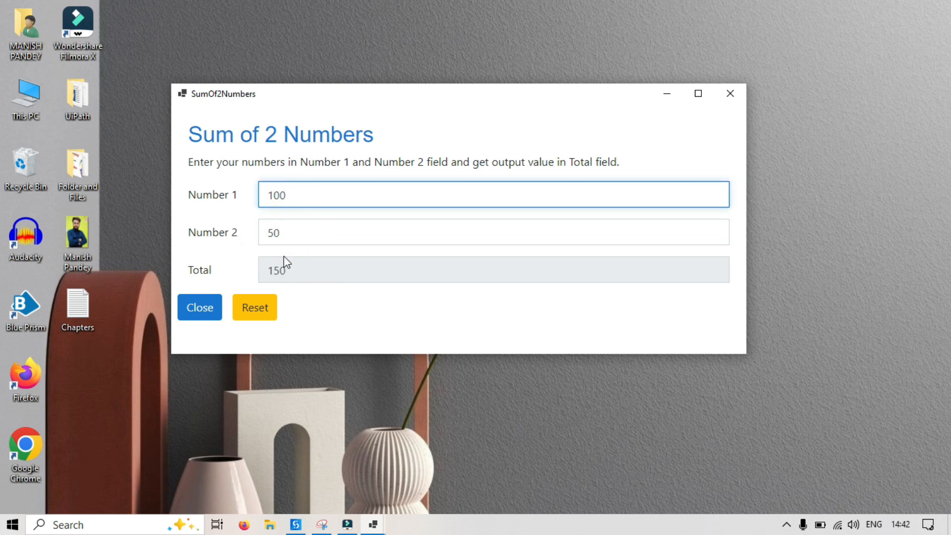
{"action": "left_click_drag", "start_coordinate": [296, 272], "coordinate": [266, 272]}
Change Number 2 to 500 in the running form and check the Total again.
{"action": "left_click", "coordinate": [297, 197]}
{"action": "left_click_drag", "start_coordinate": [297, 196], "coordinate": [252, 198]}
{"action": "left_click_drag", "start_coordinate": [276, 232], "coordinate": [361, 229]}
{"action": "left_click", "coordinate": [361, 230]}
{"action": "type", "text": "0"}
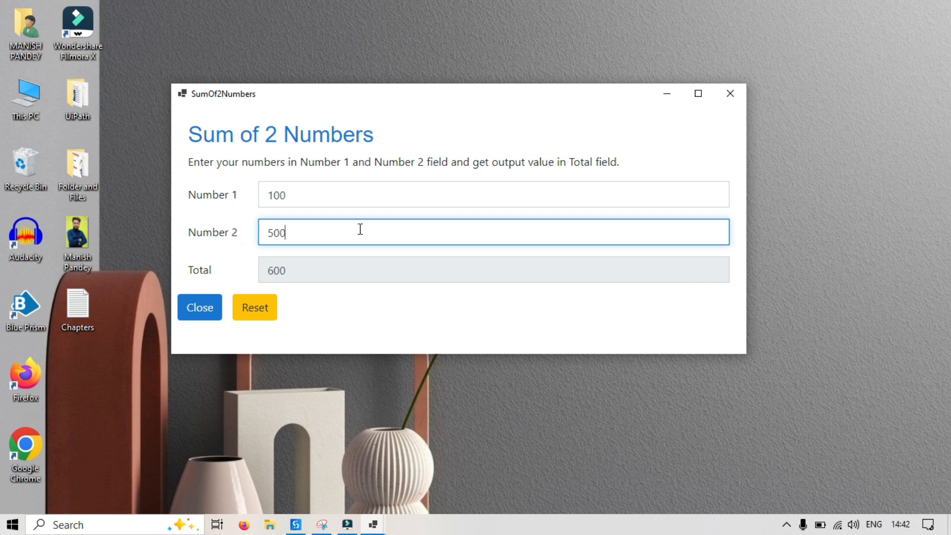
{"action": "left_click_drag", "start_coordinate": [297, 271], "coordinate": [263, 275]}
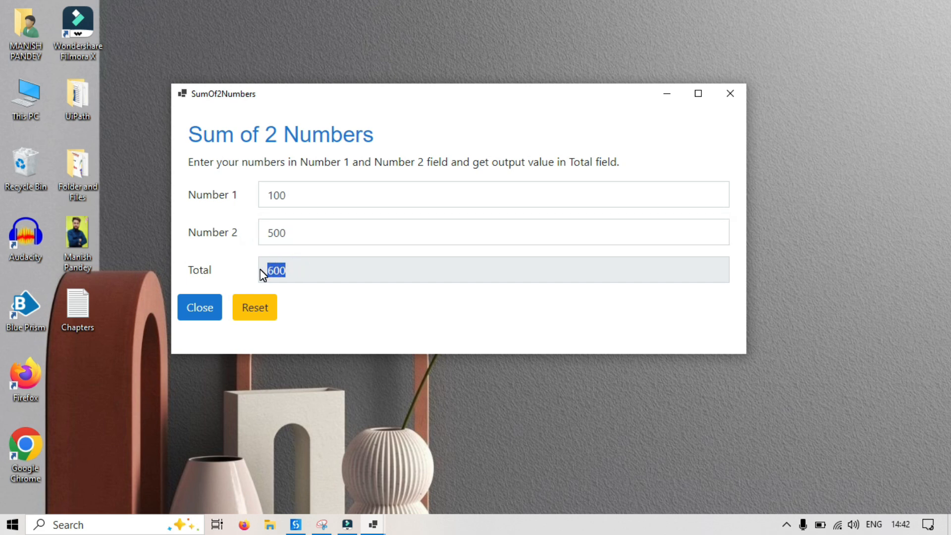
Reset the entered values and close the running form with its own buttons.
{"action": "left_click", "coordinate": [352, 287]}
{"action": "left_click", "coordinate": [265, 317]}
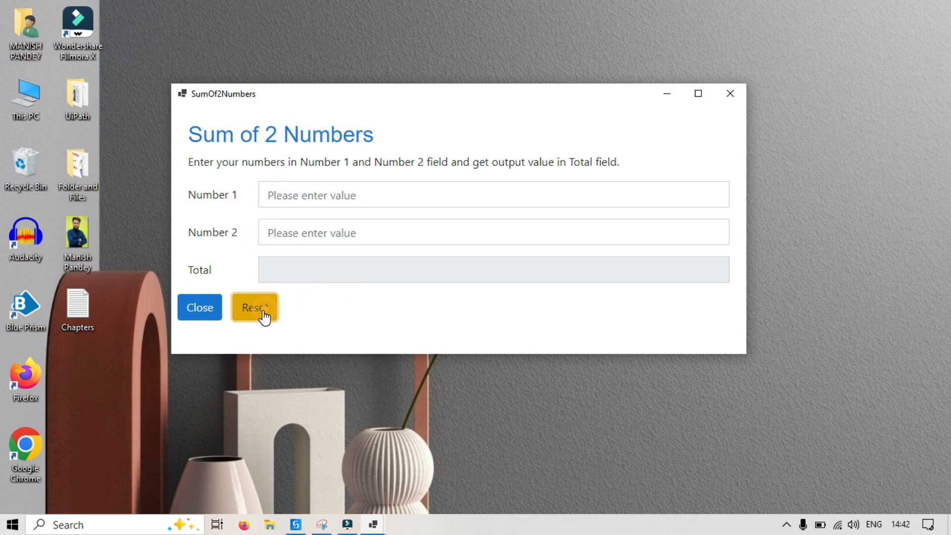
{"action": "left_click", "coordinate": [204, 308]}
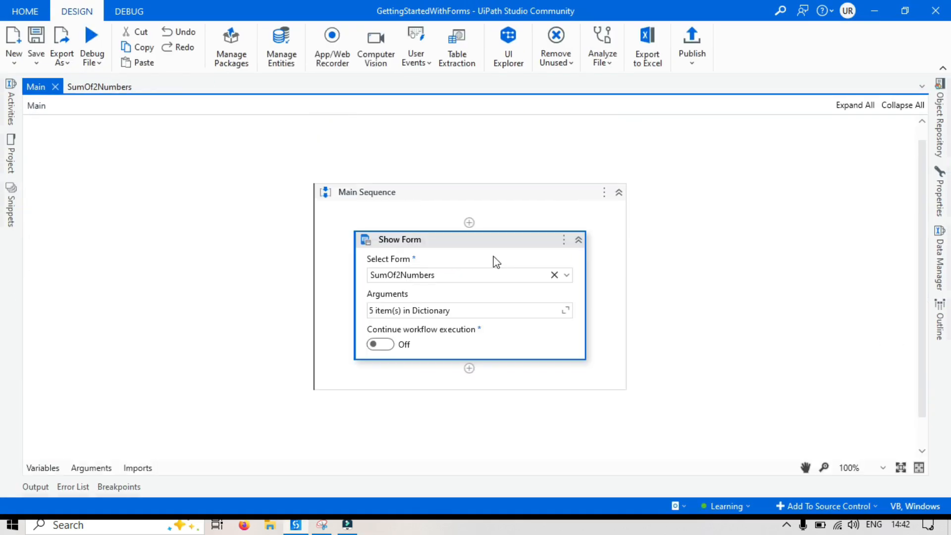
Open the SumOf2Numbers form's properties and try the Cosmo and Cyborg themes on it.
{"action": "left_click", "coordinate": [94, 86]}
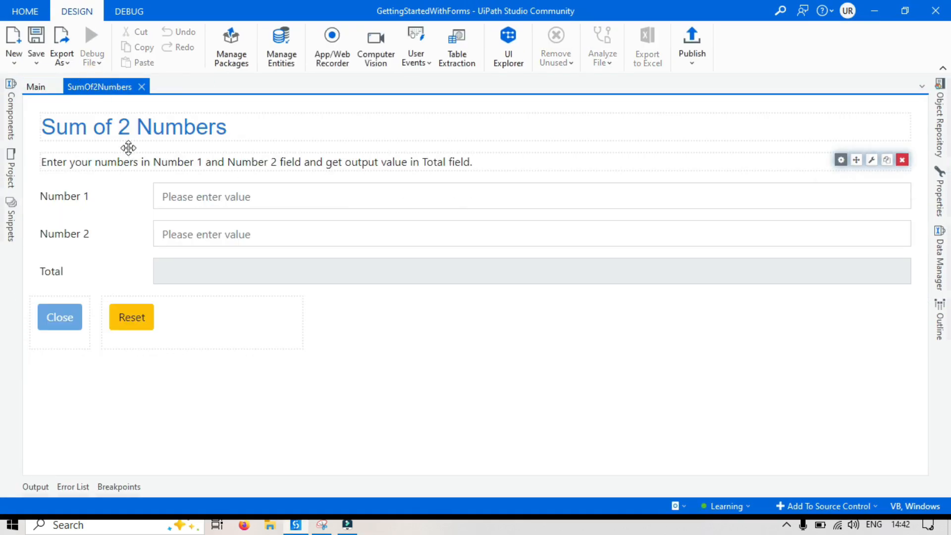
{"action": "left_click", "coordinate": [99, 112]}
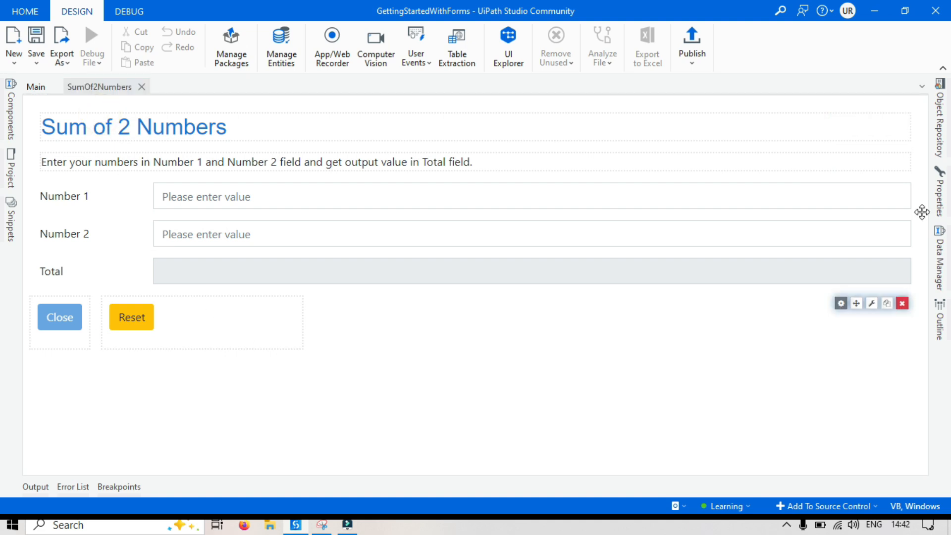
{"action": "left_click", "coordinate": [939, 198]}
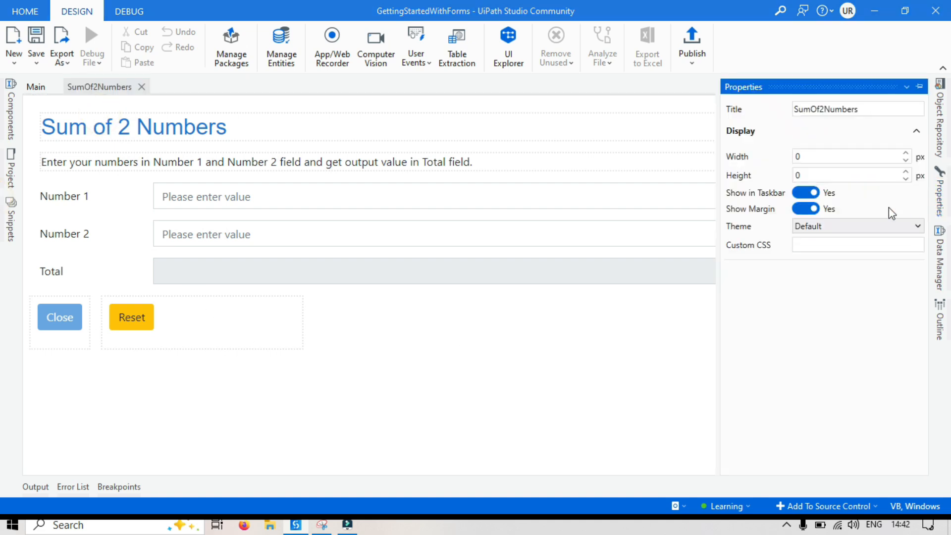
{"action": "left_click", "coordinate": [823, 228]}
{"action": "left_click", "coordinate": [826, 253]}
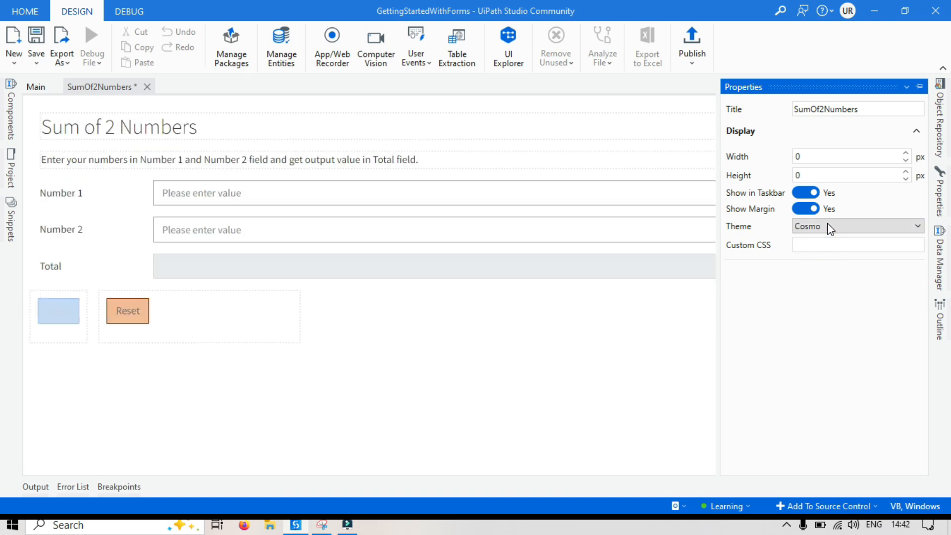
{"action": "left_click", "coordinate": [827, 226]}
{"action": "left_click", "coordinate": [826, 267]}
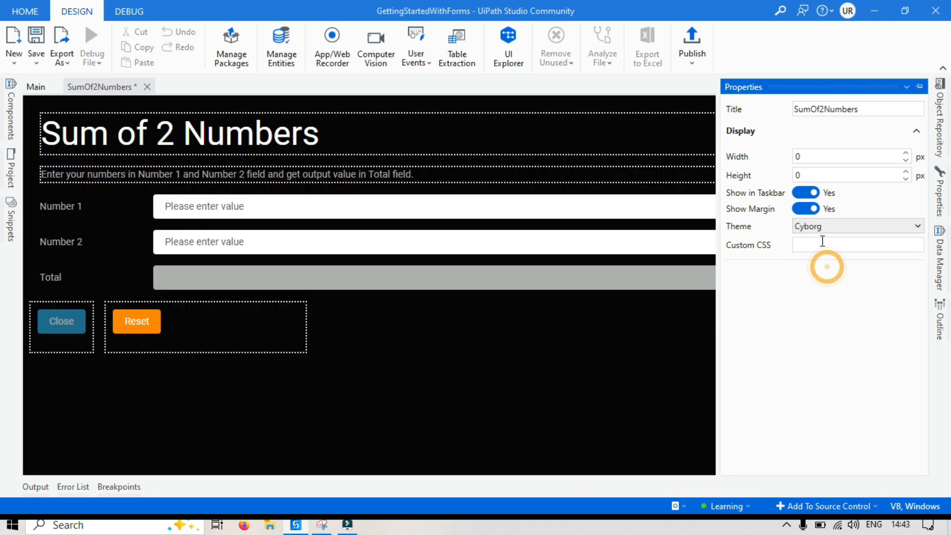
{"action": "left_click", "coordinate": [824, 230]}
{"action": "left_click", "coordinate": [825, 281]}
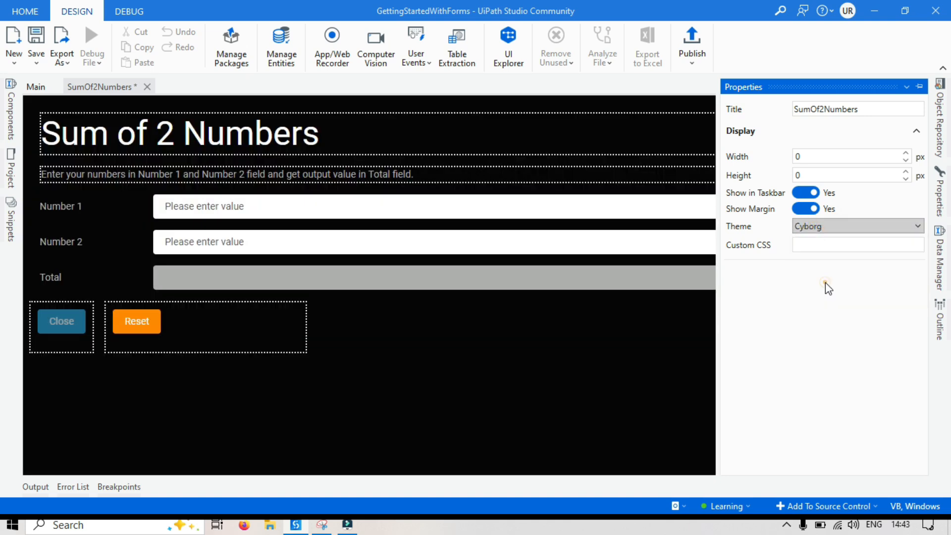